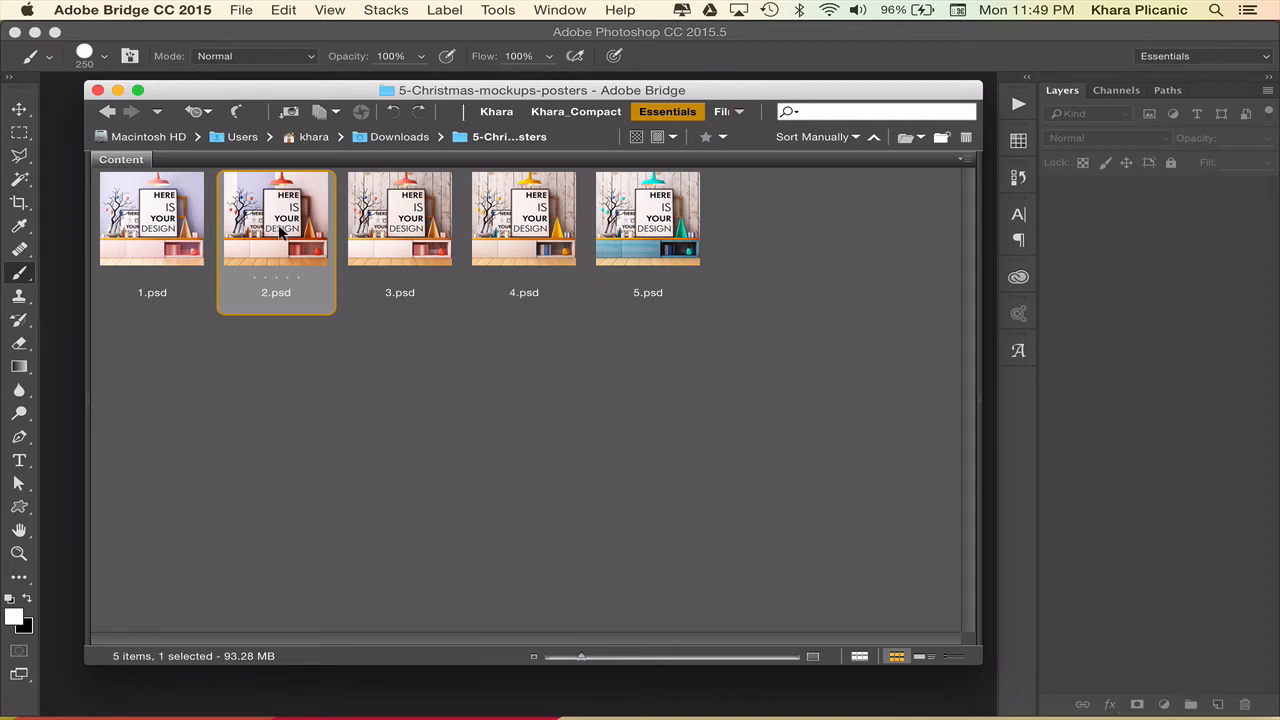
Open 2.psd and add a Hue/Saturation adjustment layer above layer 2 with the Master hue at -5.
double_click(276, 234)
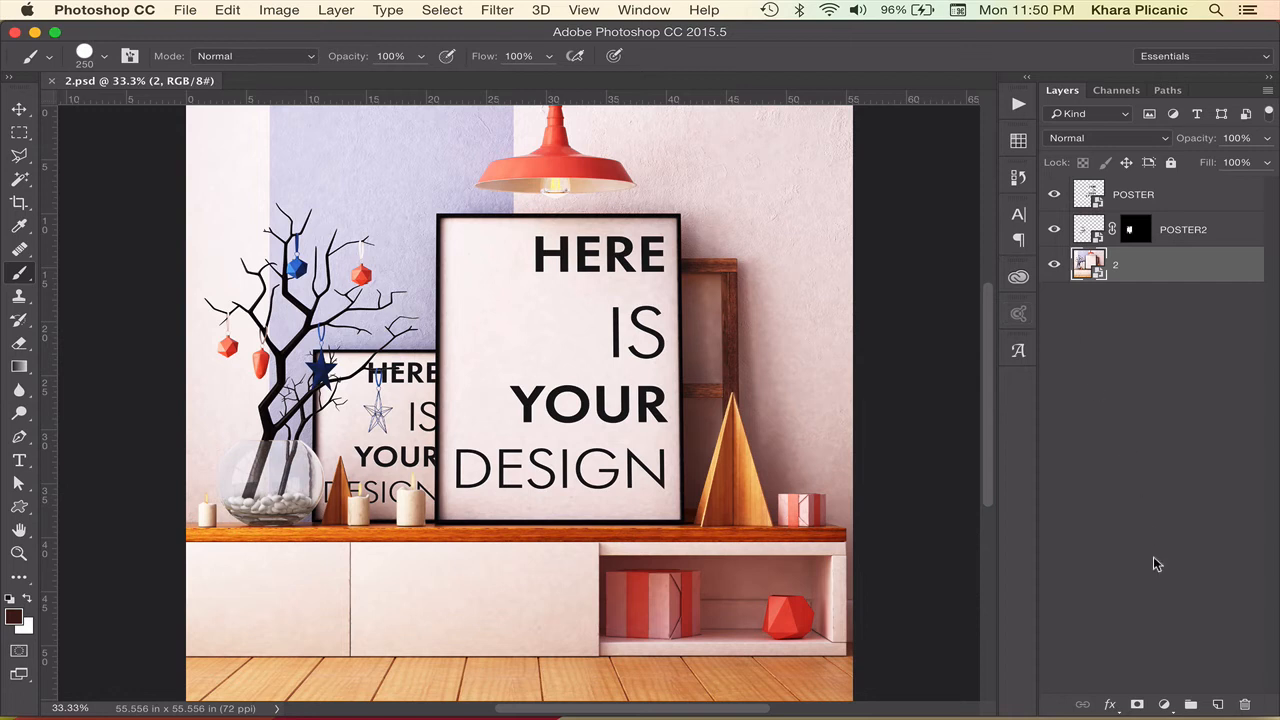
click(1165, 707)
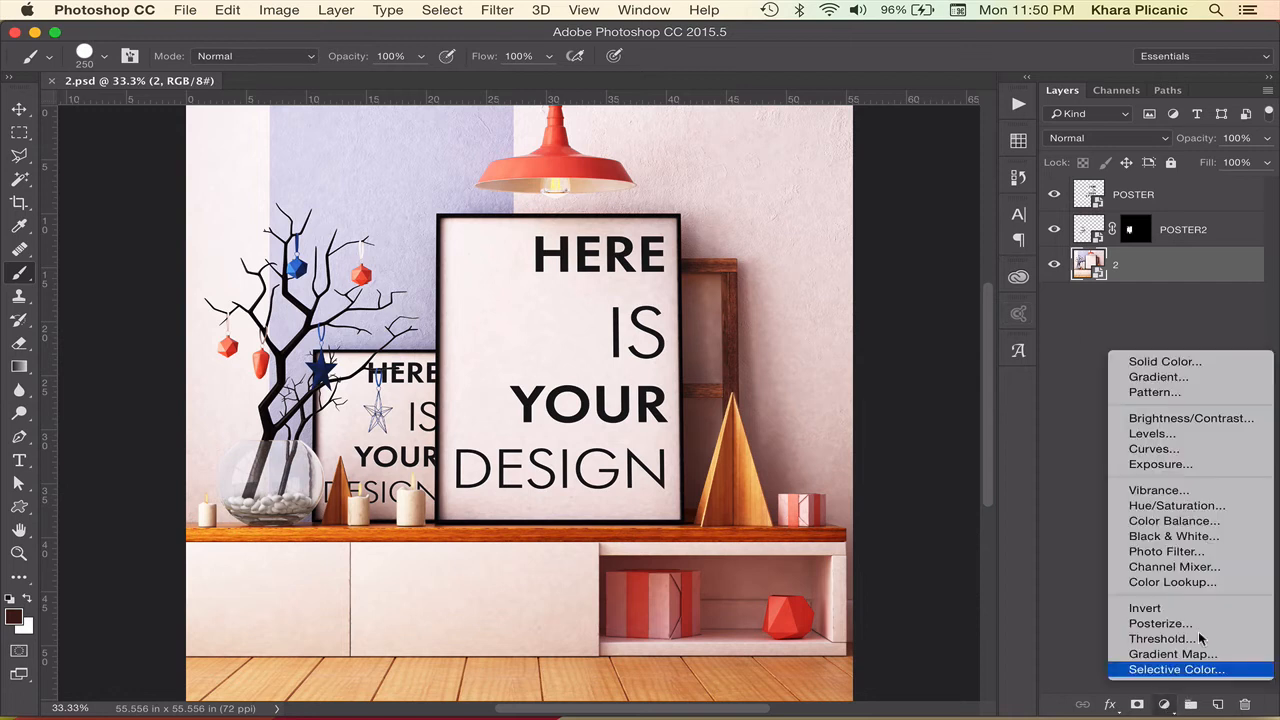
click(1222, 503)
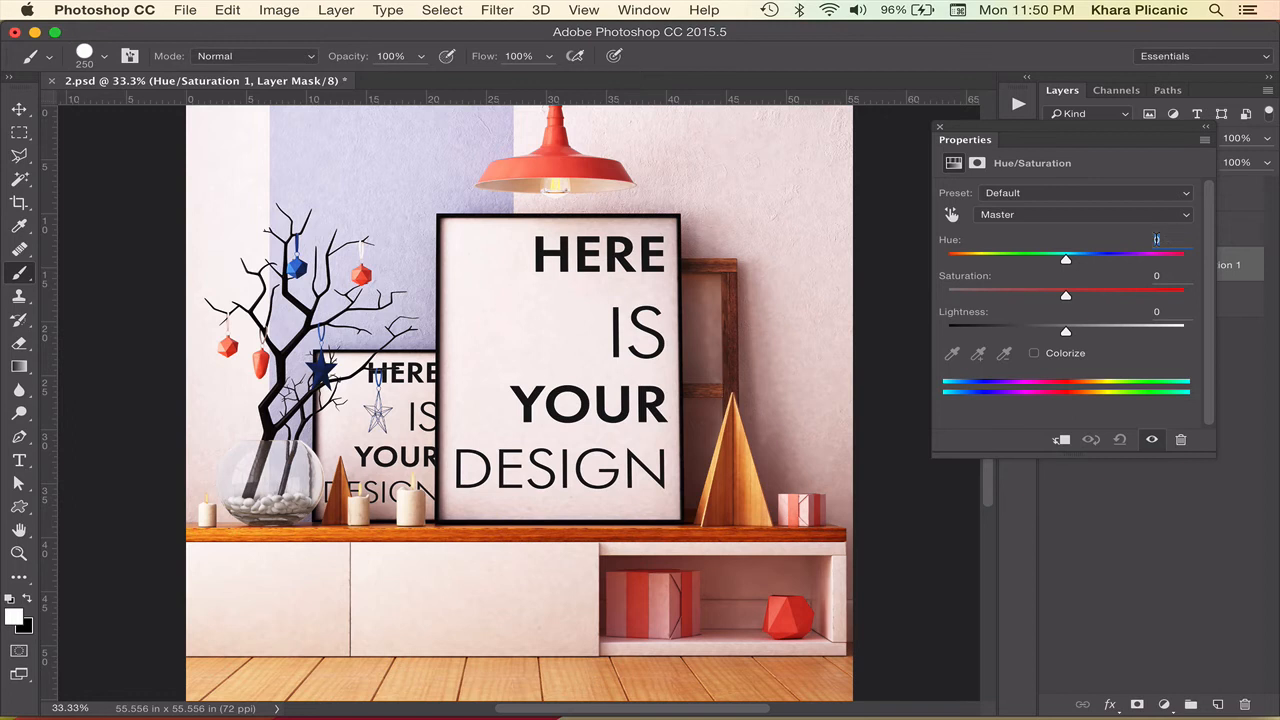
click(1157, 240)
text(-5)
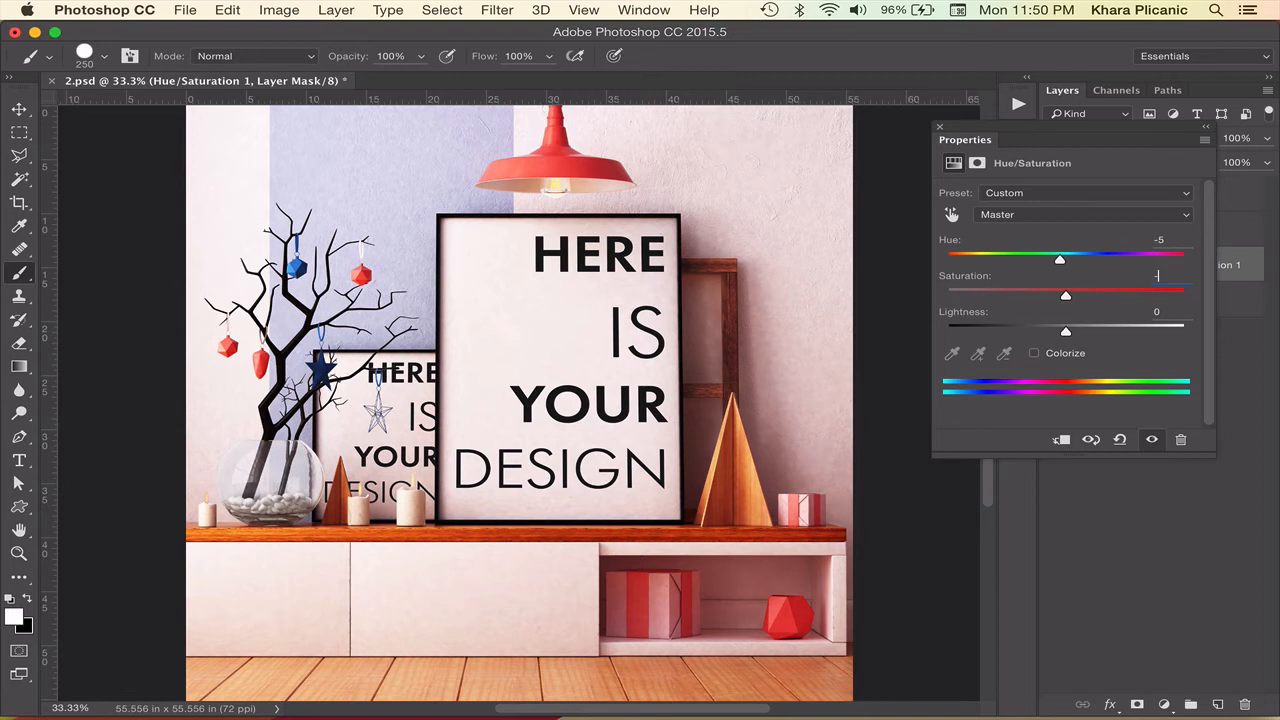
Adjust the Reds in the Hue/Saturation layer to hue 5, saturation 40 and lightness -45.
click(1005, 216)
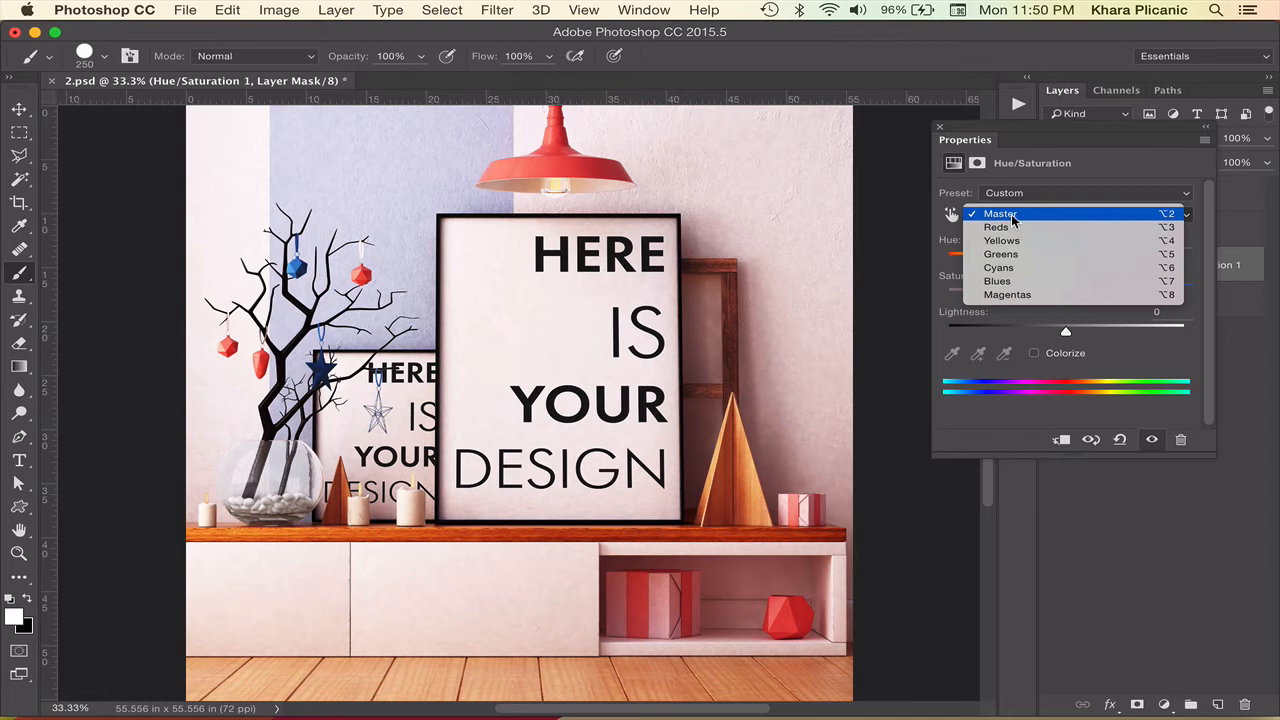
click(1009, 230)
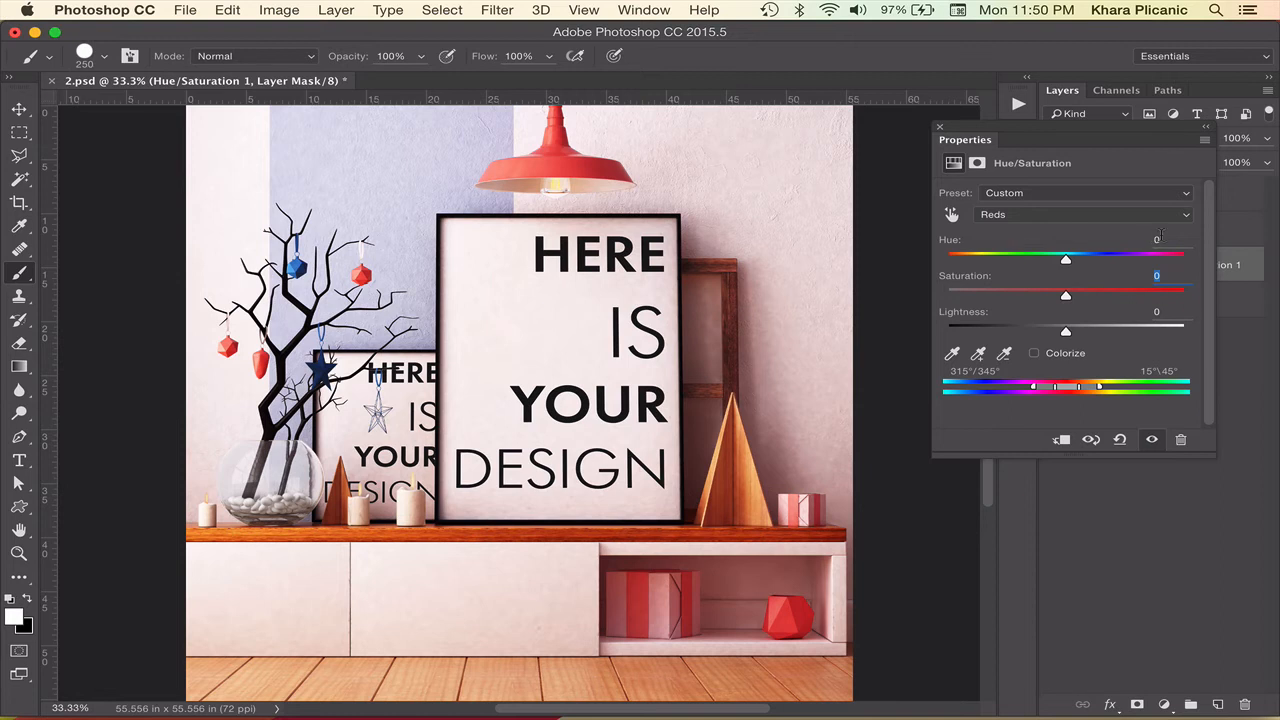
text(6)
text(40)
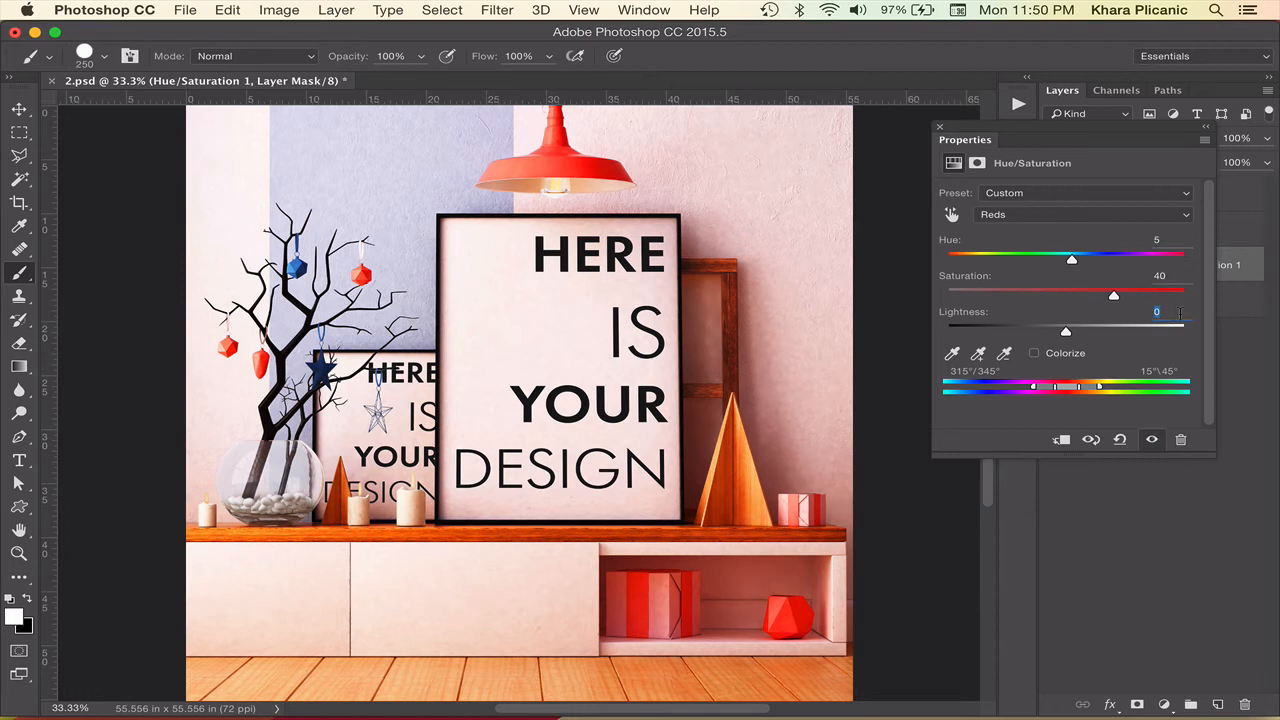
text(-45)
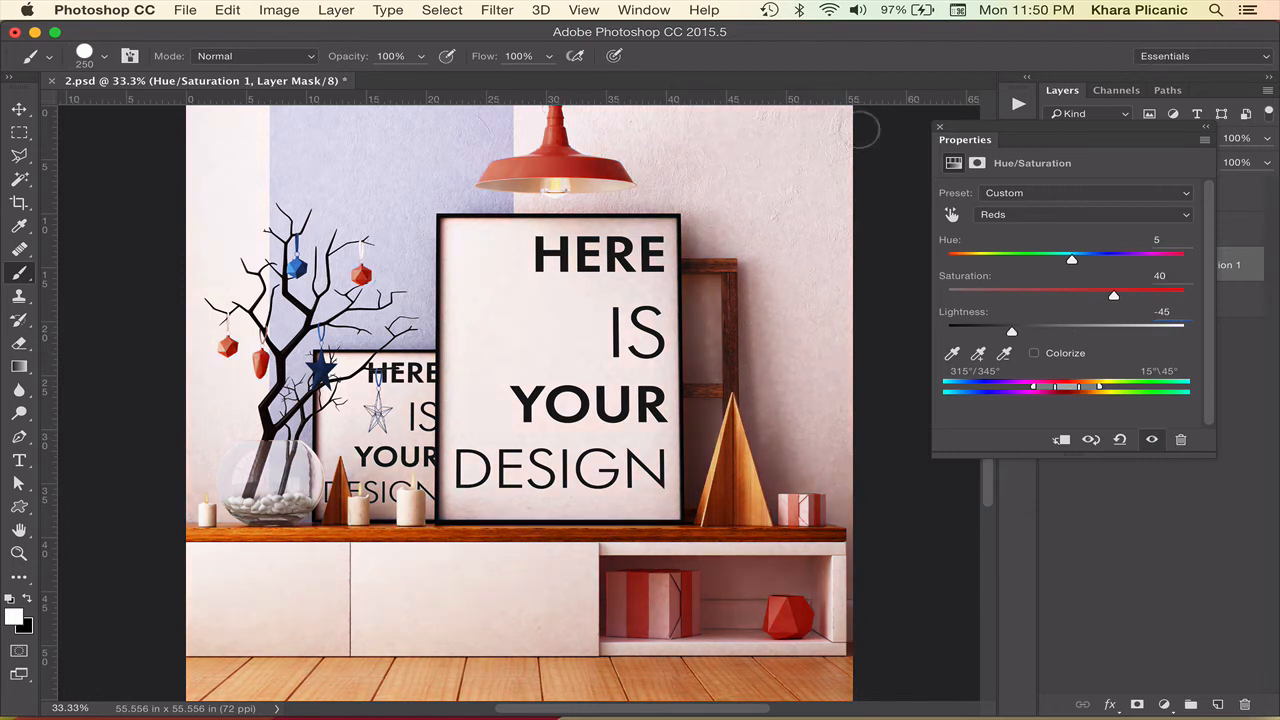
Shift the Blues hue to -175 in the Hue/Saturation layer and close its properties.
click(996, 214)
click(998, 267)
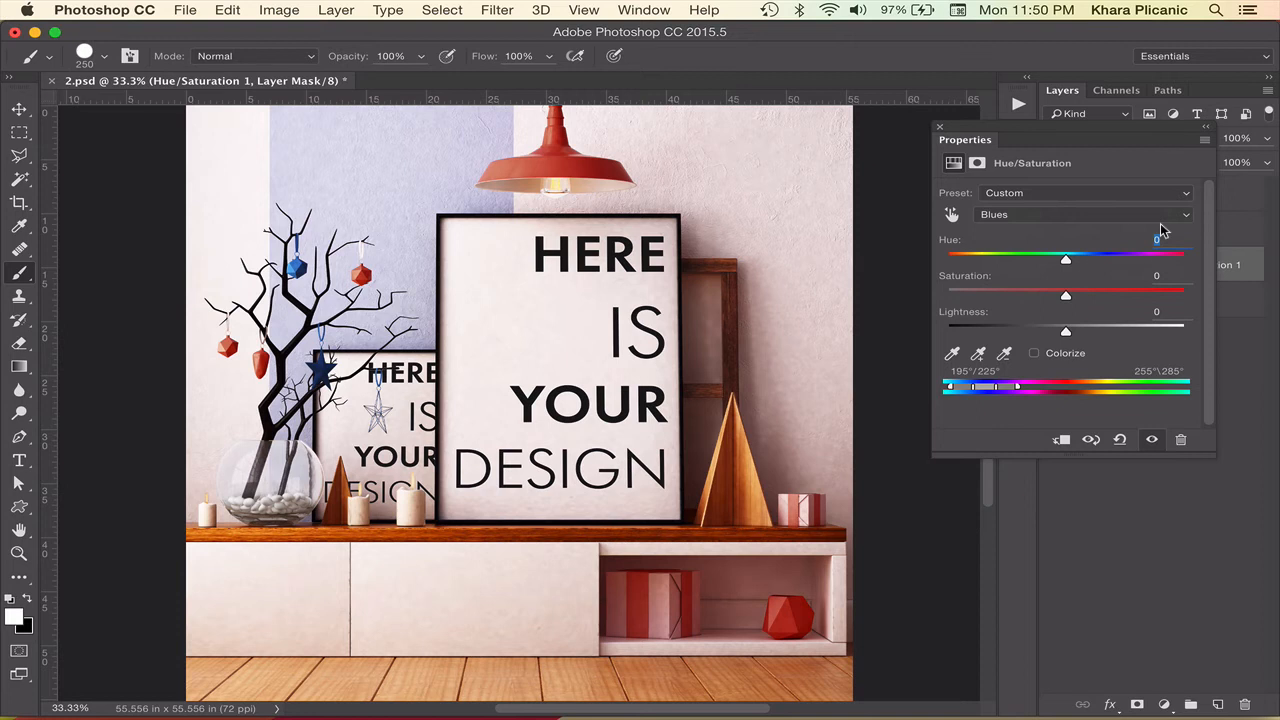
text(-175)
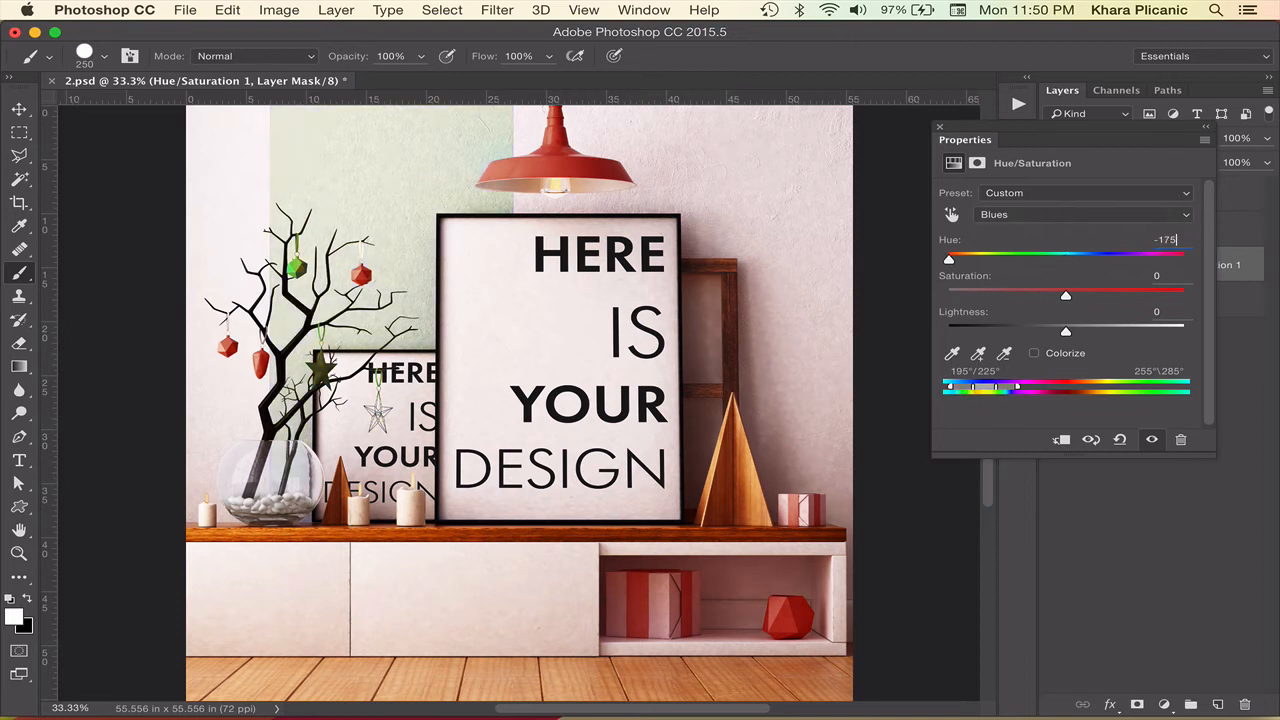
key(Tab)
click(940, 132)
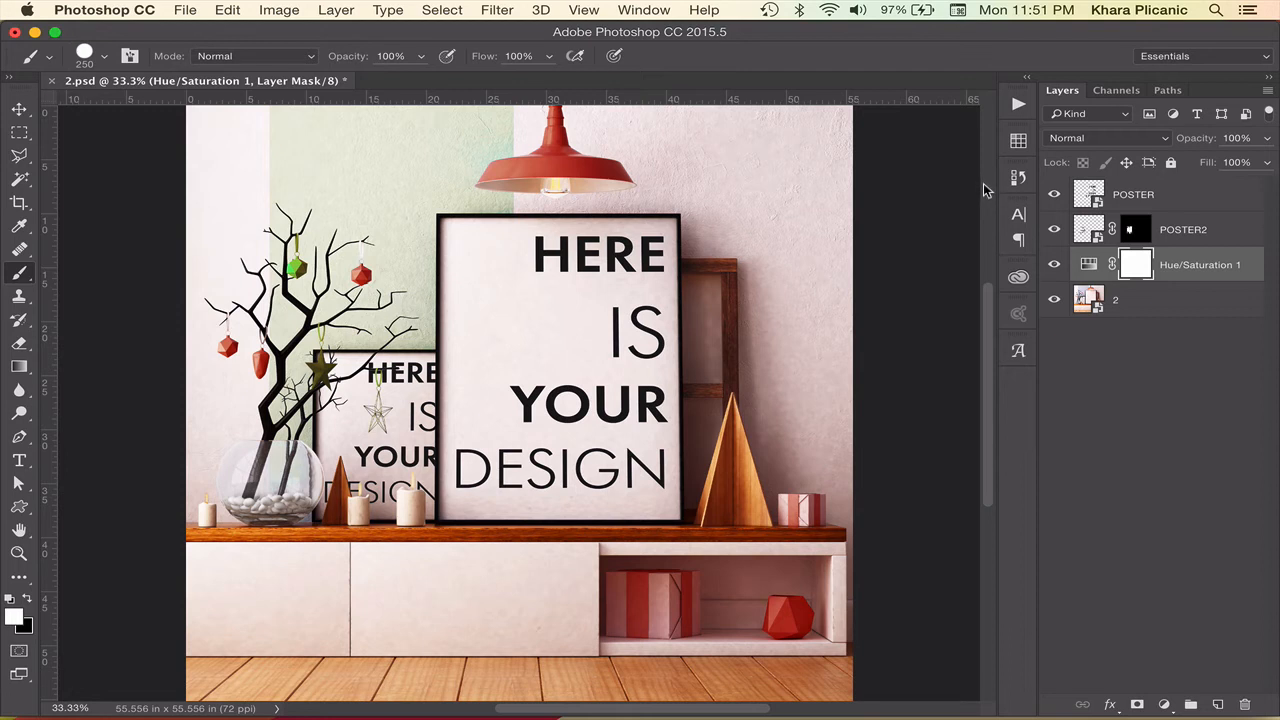
Select layer 2, sample the dark brown of the wooden frame behind the large poster, and save it as a swatch.
click(1182, 306)
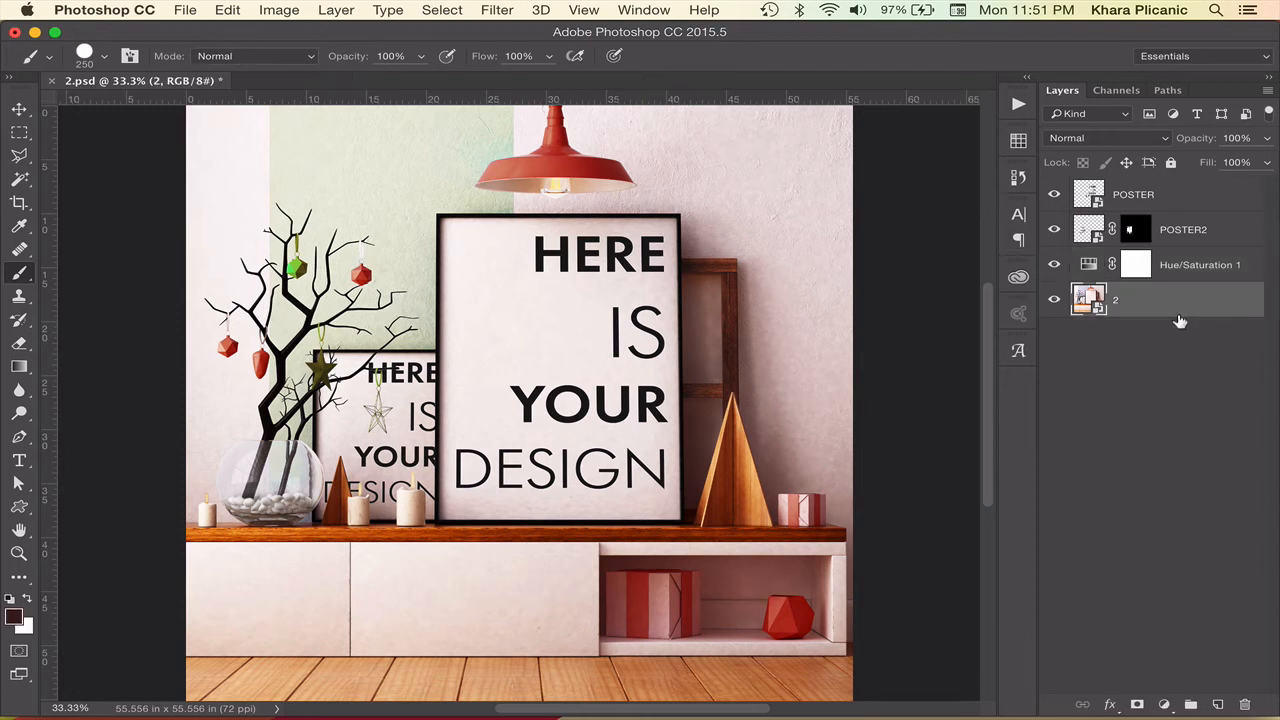
click(1030, 150)
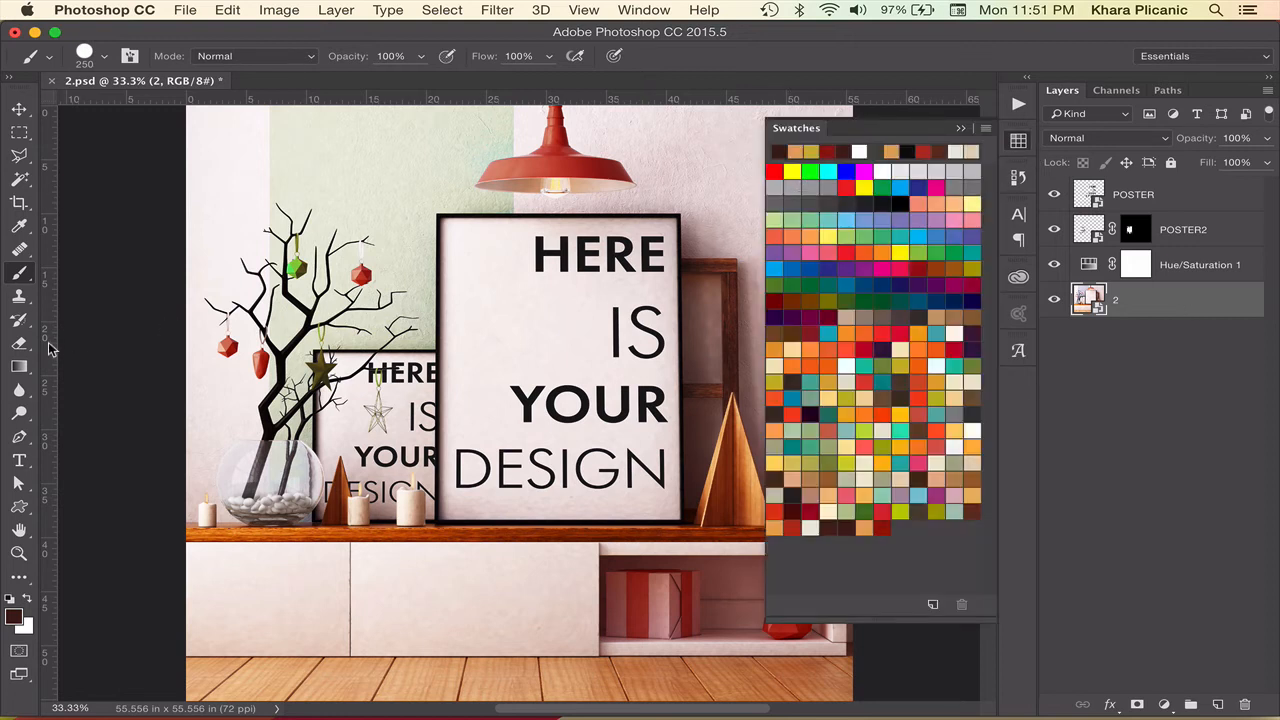
click(19, 227)
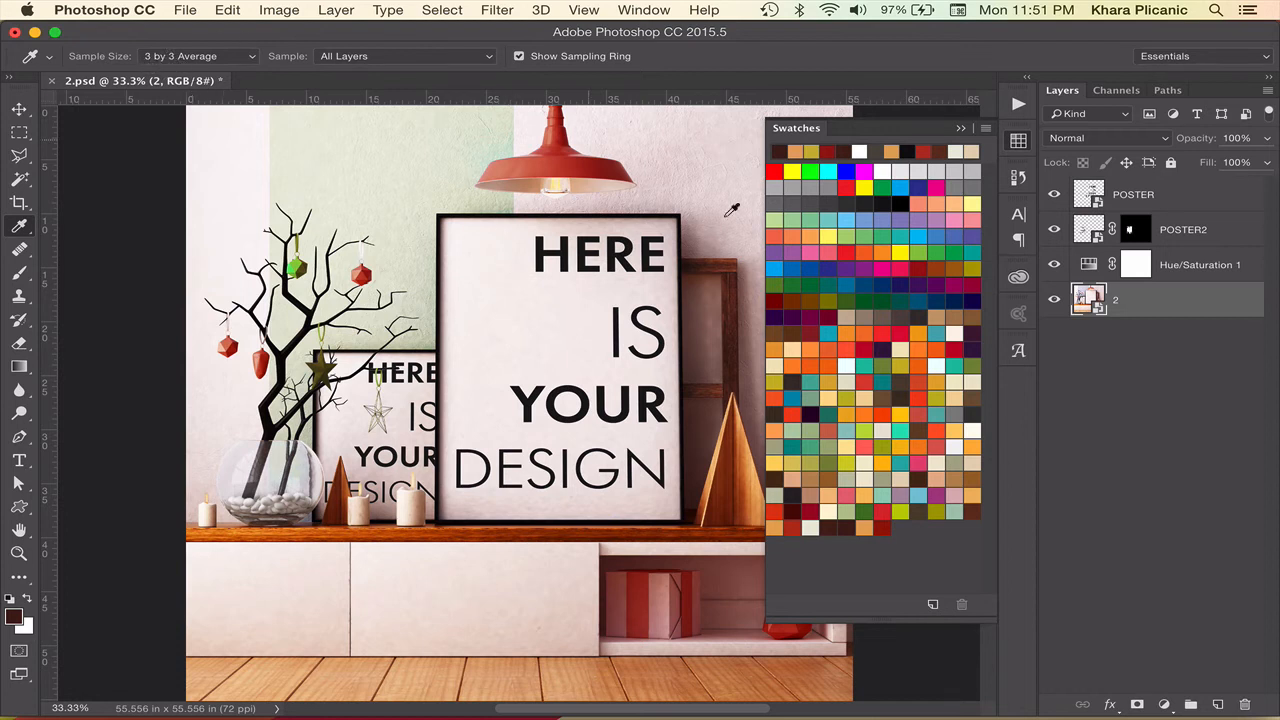
click(737, 326)
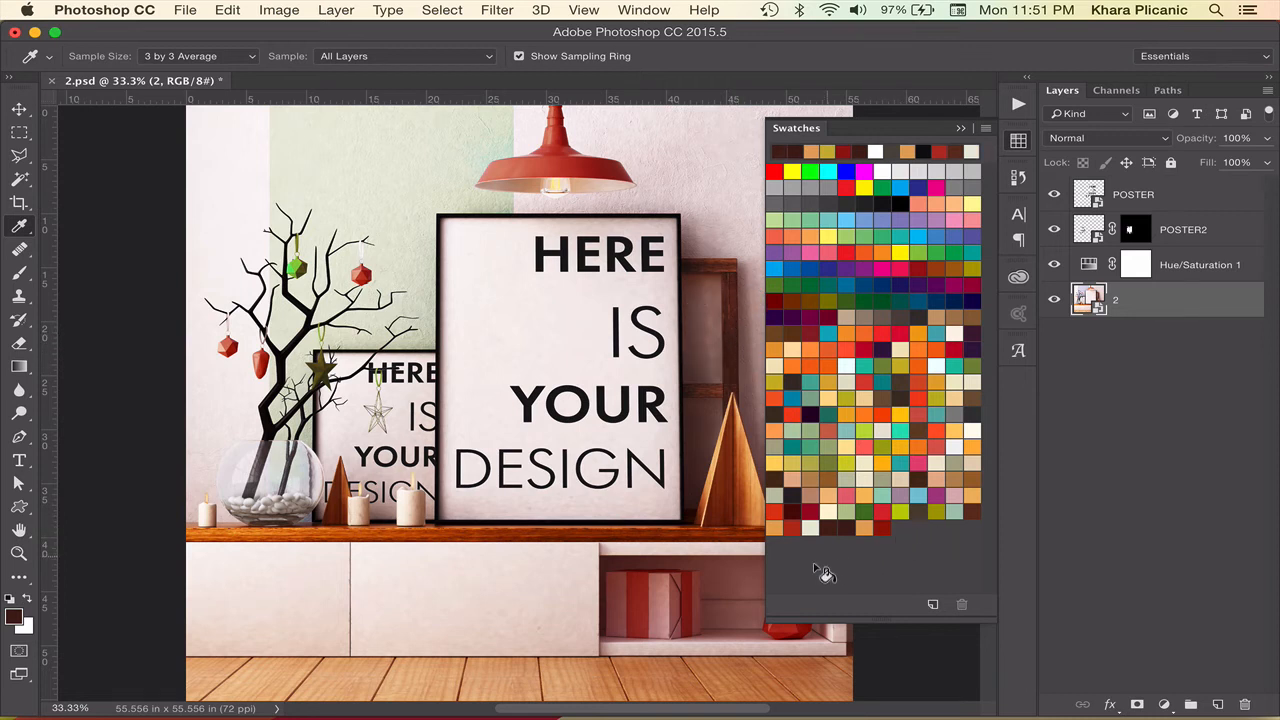
click(914, 539)
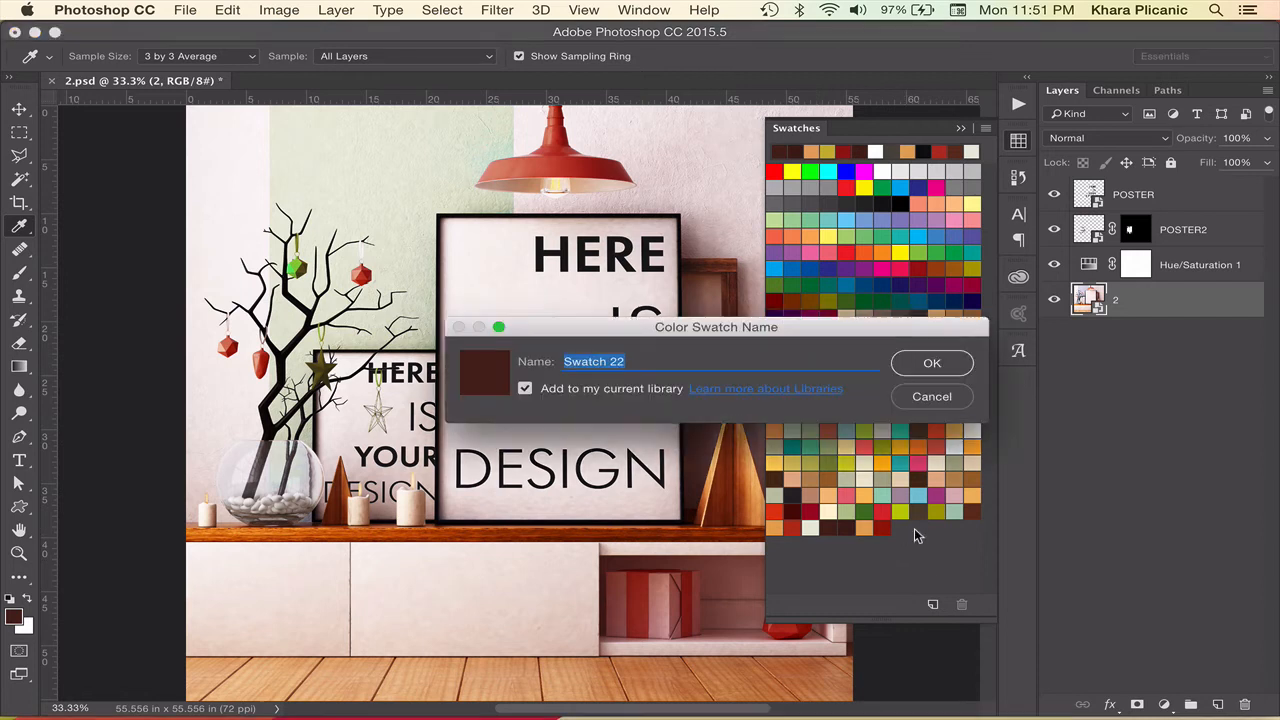
click(932, 366)
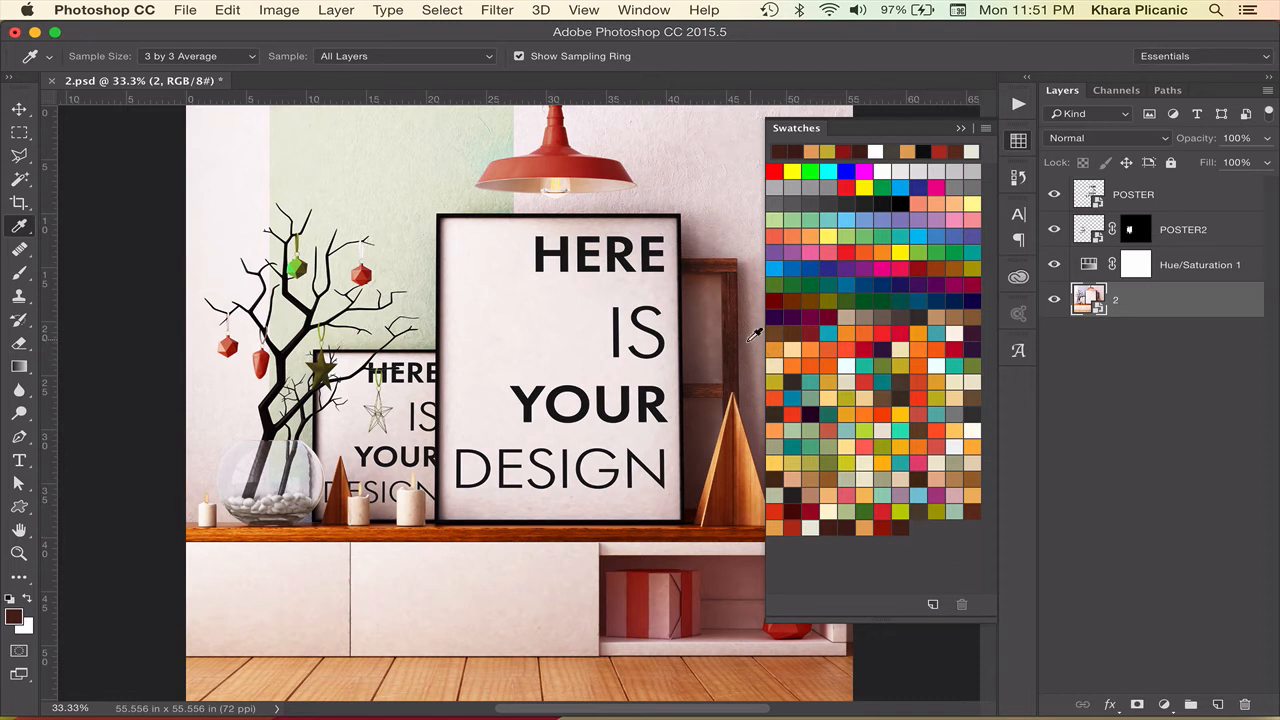
Sample the light orange wood of the large cone beside the poster and save it as a swatch.
click(757, 484)
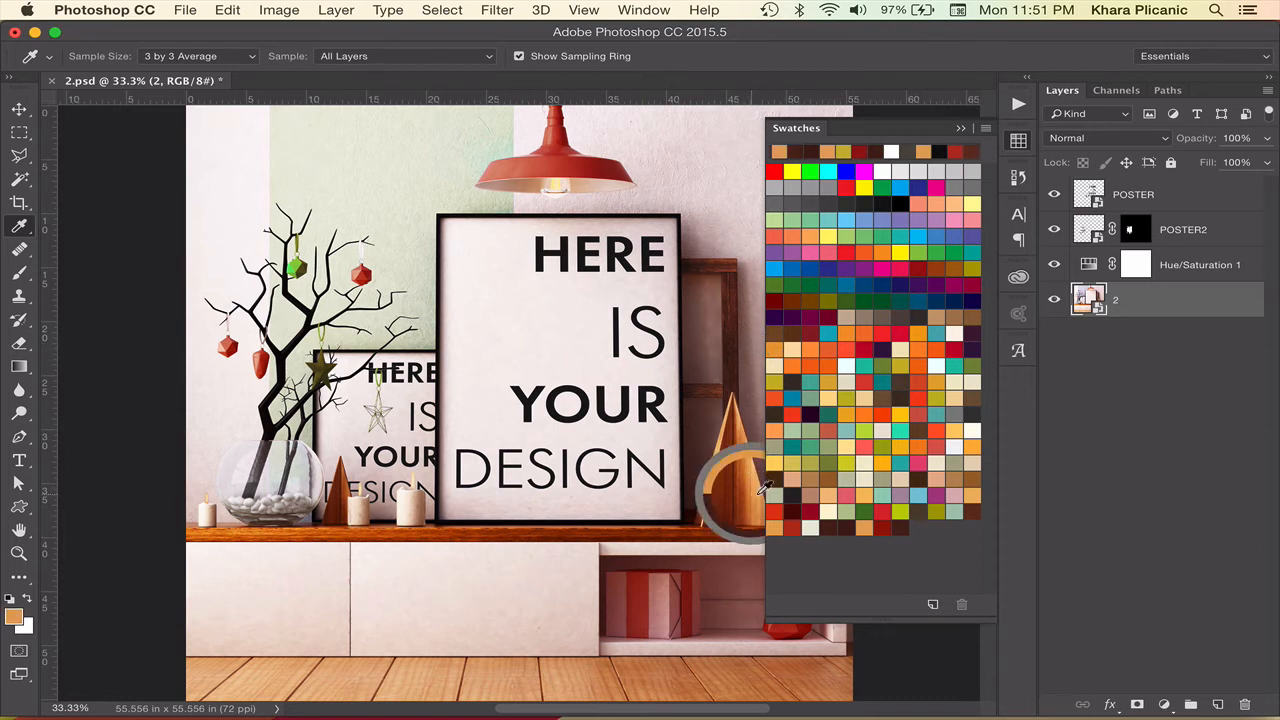
click(928, 543)
click(922, 363)
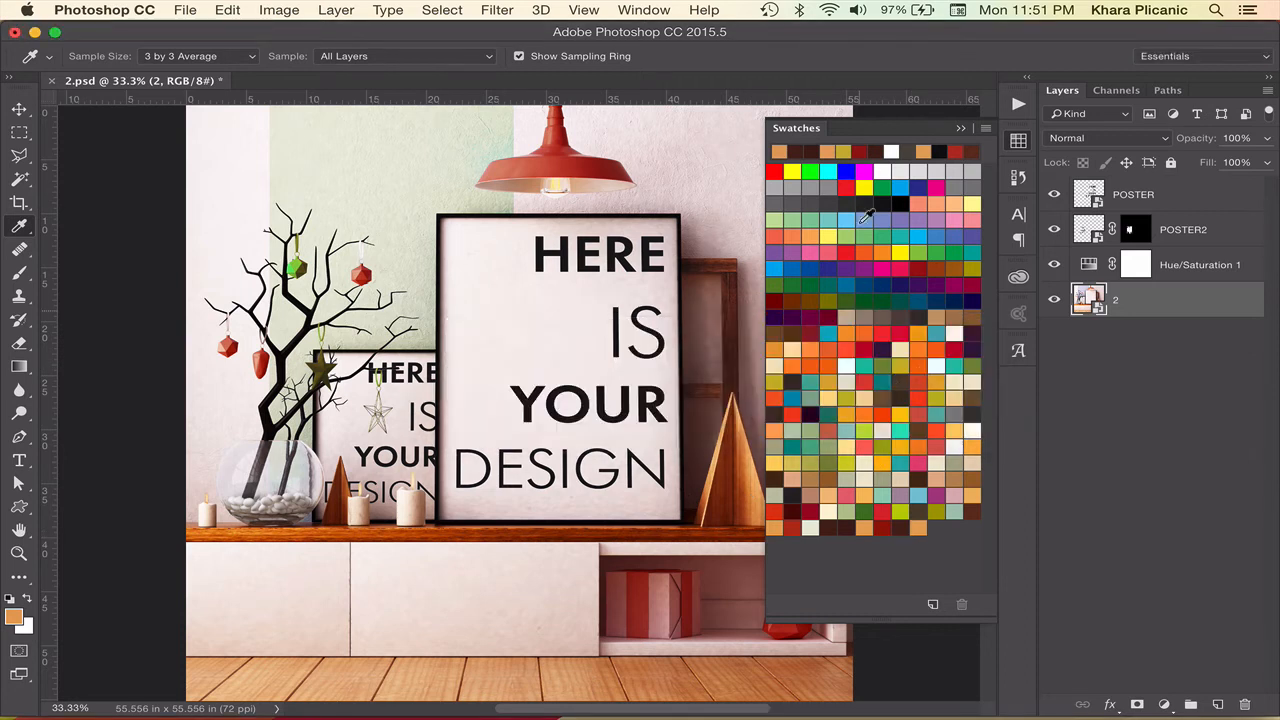
Sample the red of the faceted ornament on the cabinet shelf and save it as a swatch.
scroll(640, 390, right, 5)
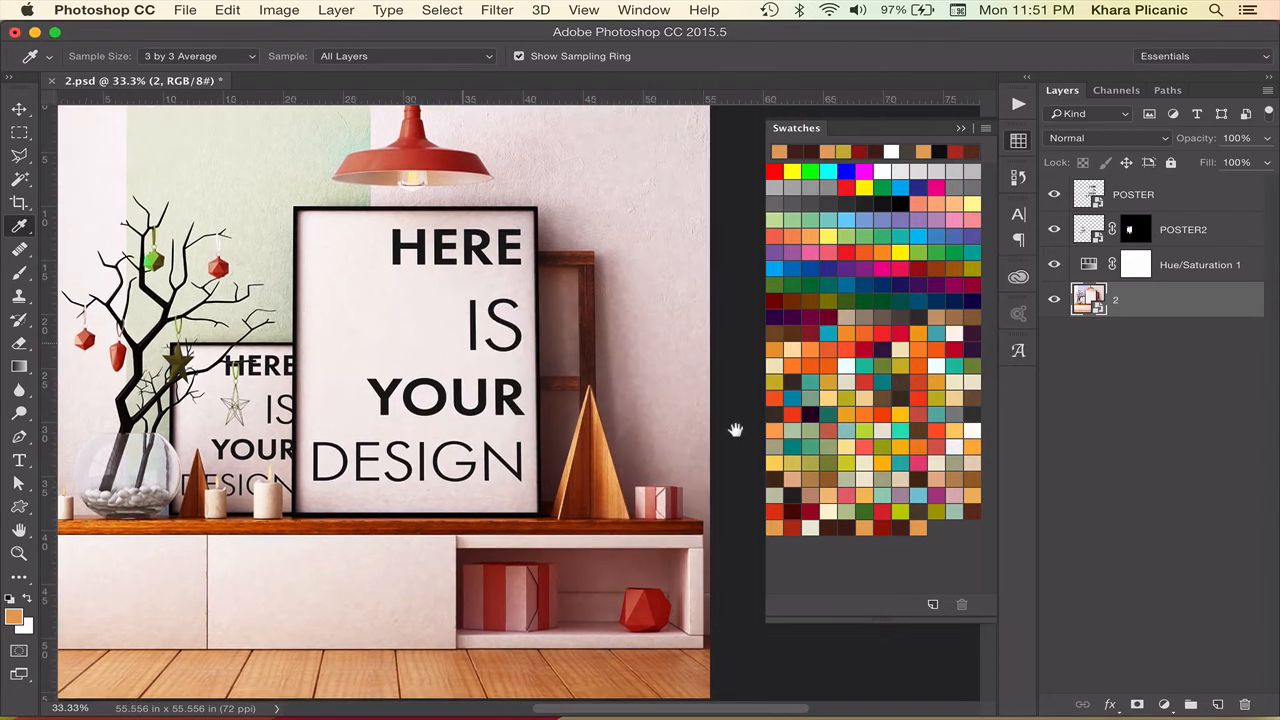
click(663, 603)
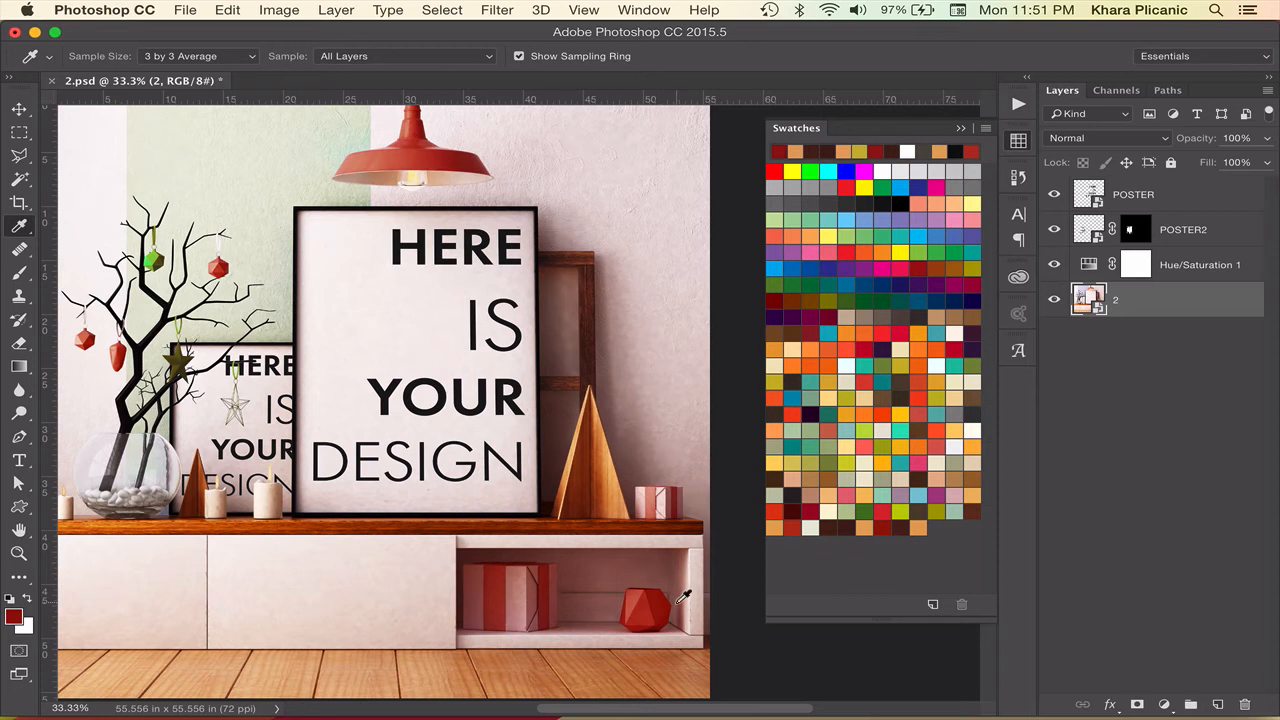
click(948, 540)
click(932, 363)
Create a new 16 x 20 inch document at 300 pixels/inch in RGB Color with a white background.
click(198, 10)
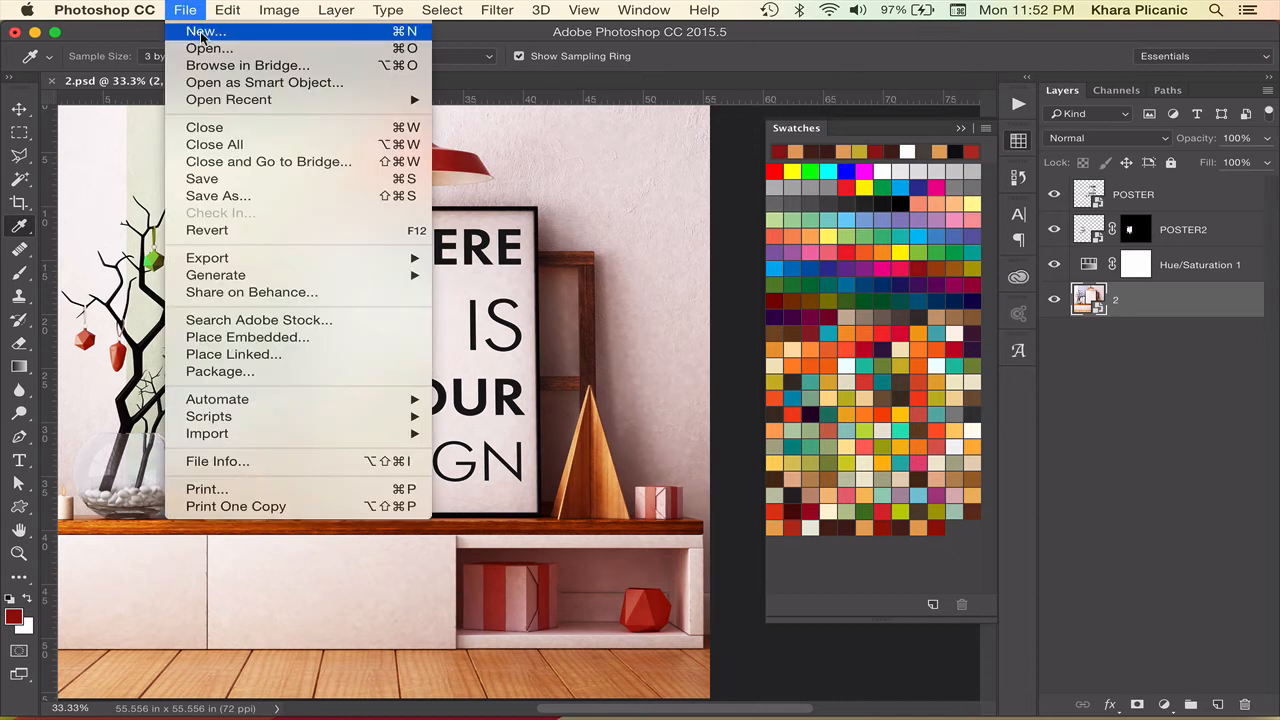
click(202, 32)
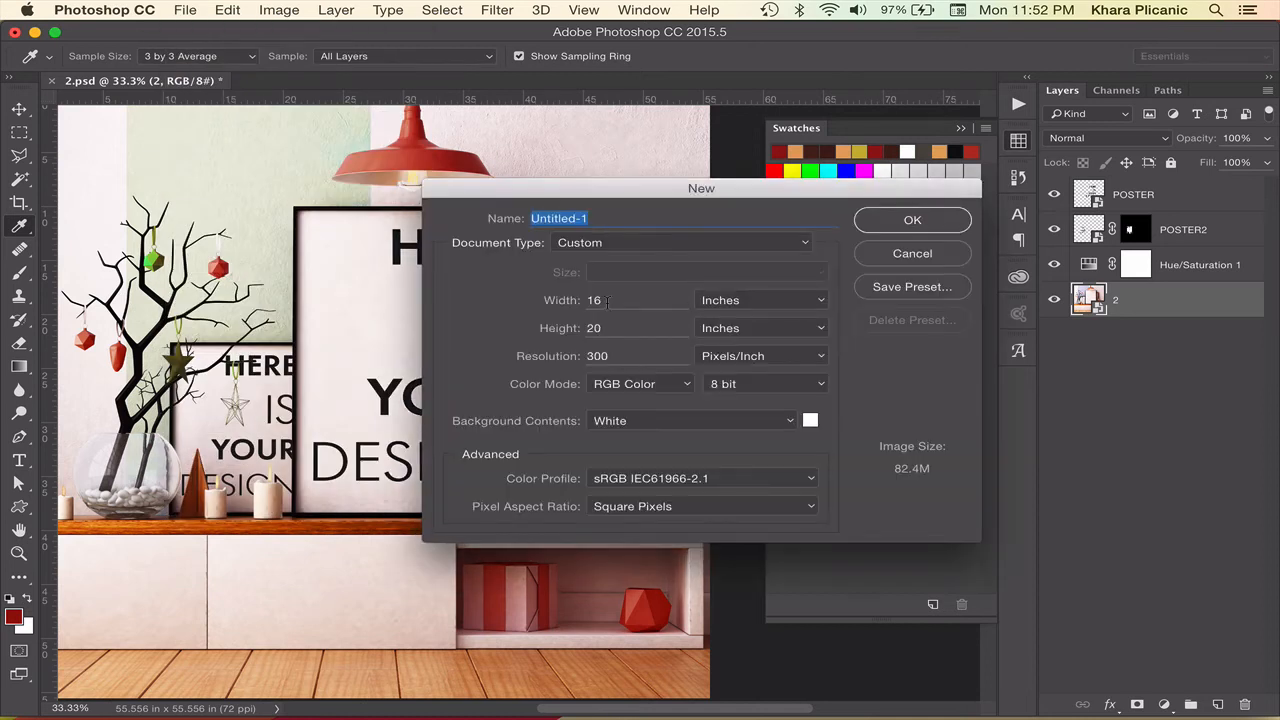
double_click(605, 301)
double_click(605, 328)
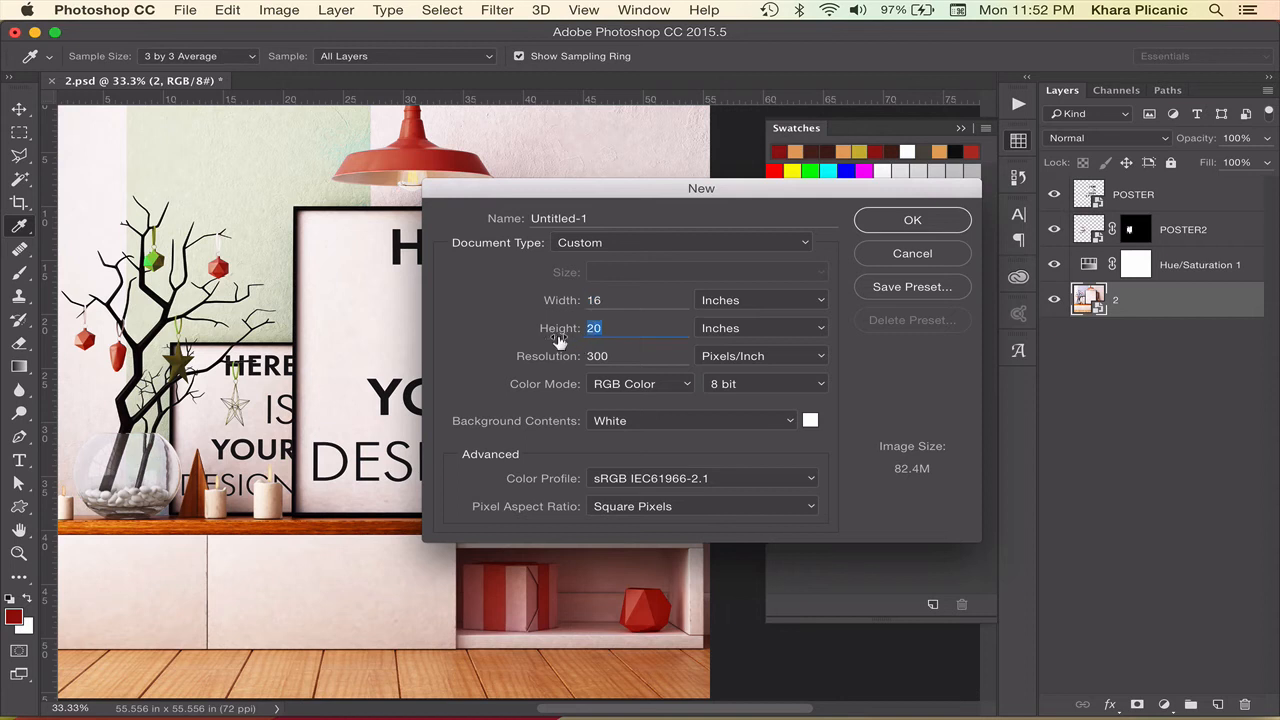
double_click(616, 355)
click(645, 390)
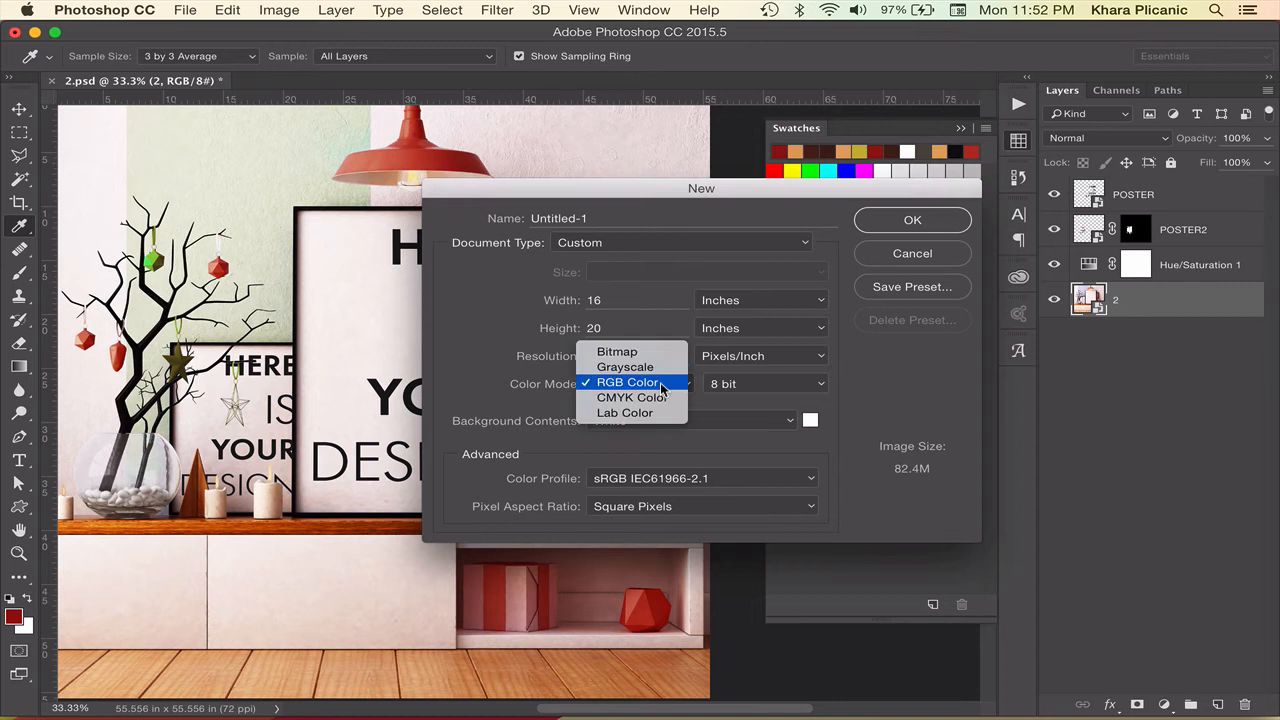
click(664, 387)
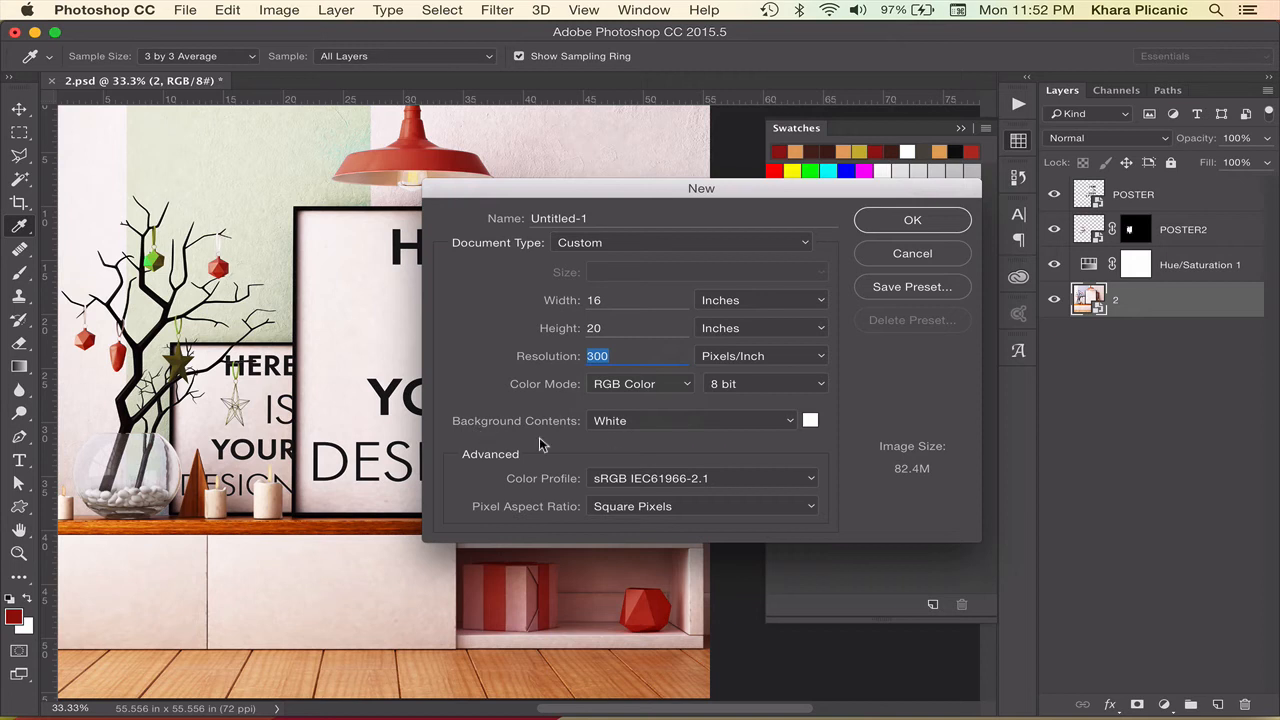
click(904, 219)
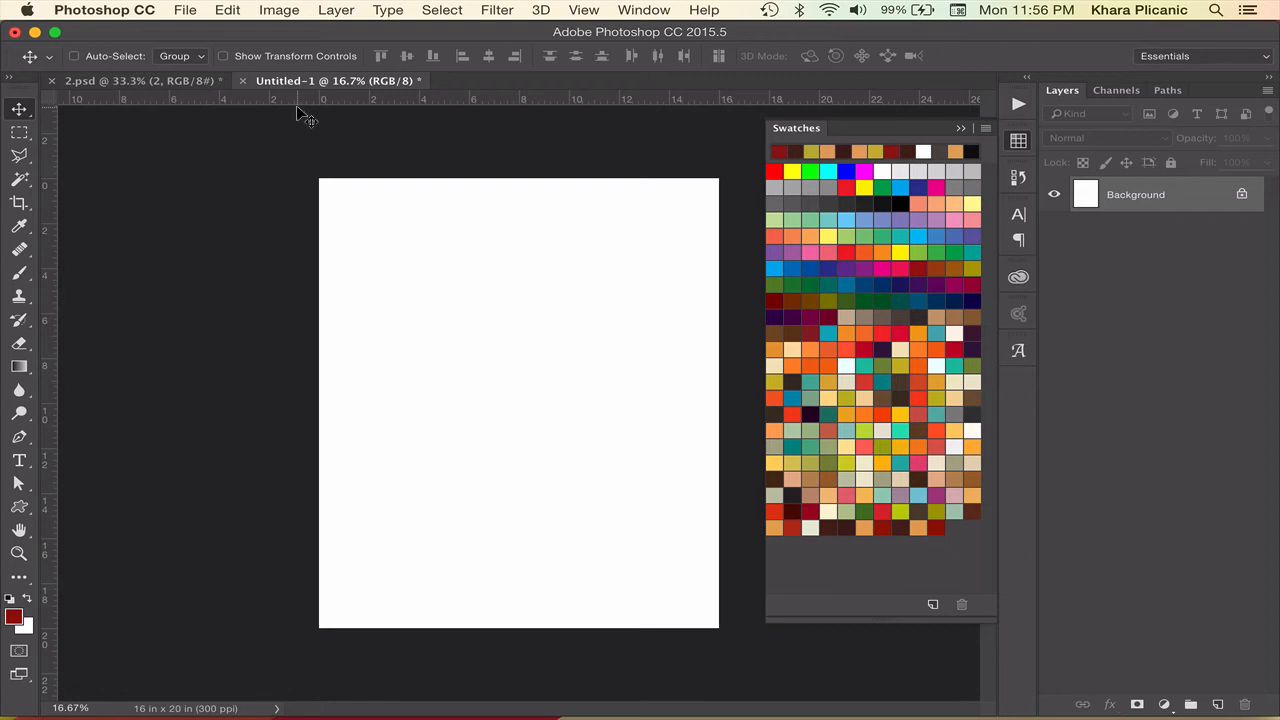
Add the text "HO!" near the top of the page in dark red Kosmos at 418.99 pt.
key(t)
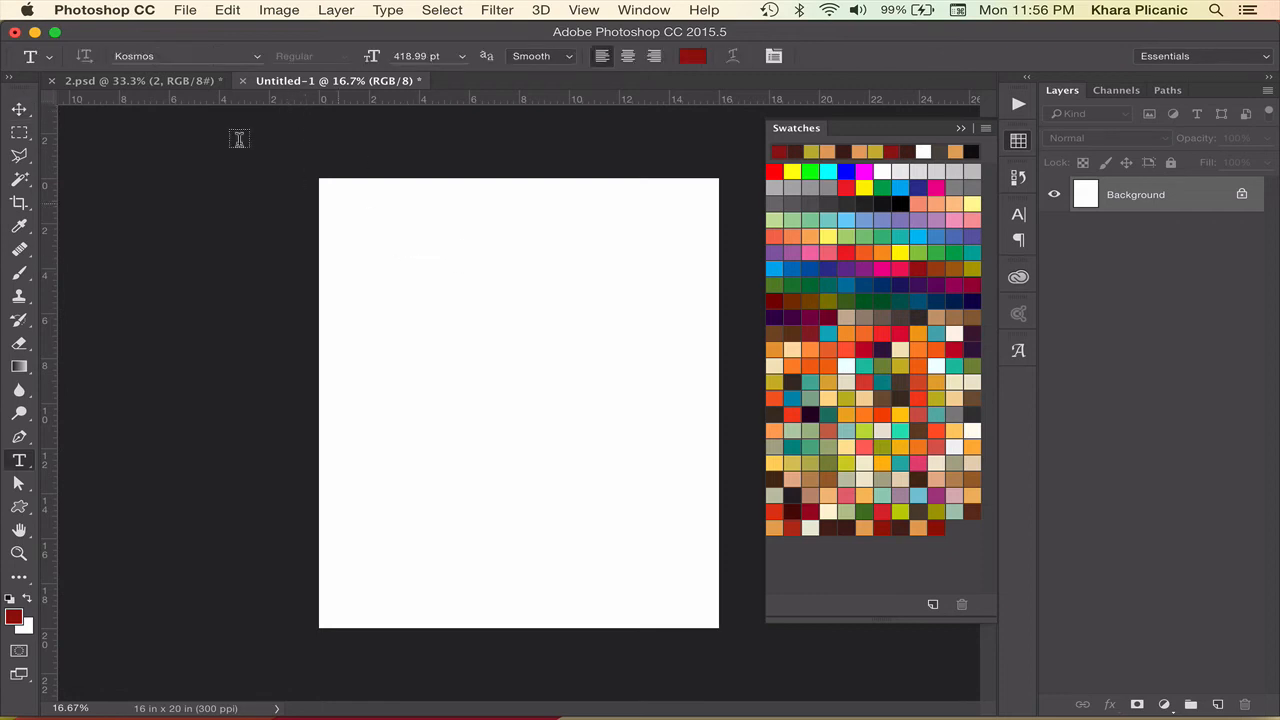
click(161, 55)
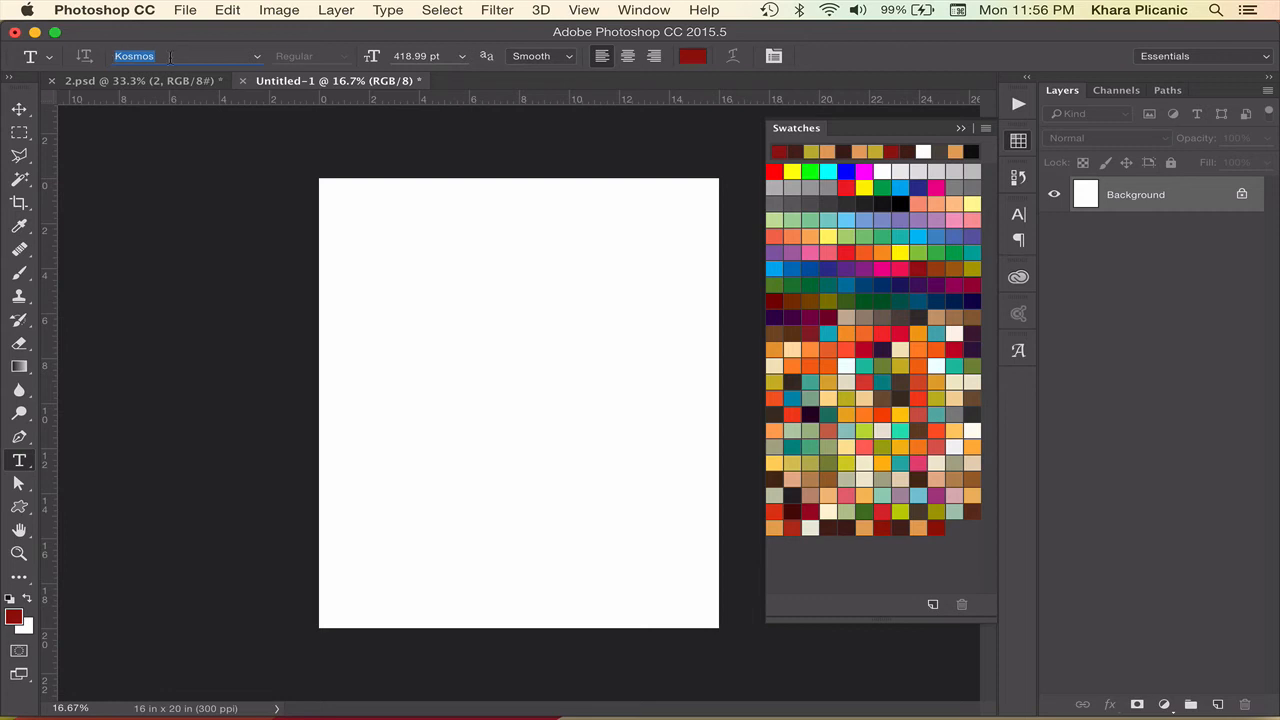
click(257, 57)
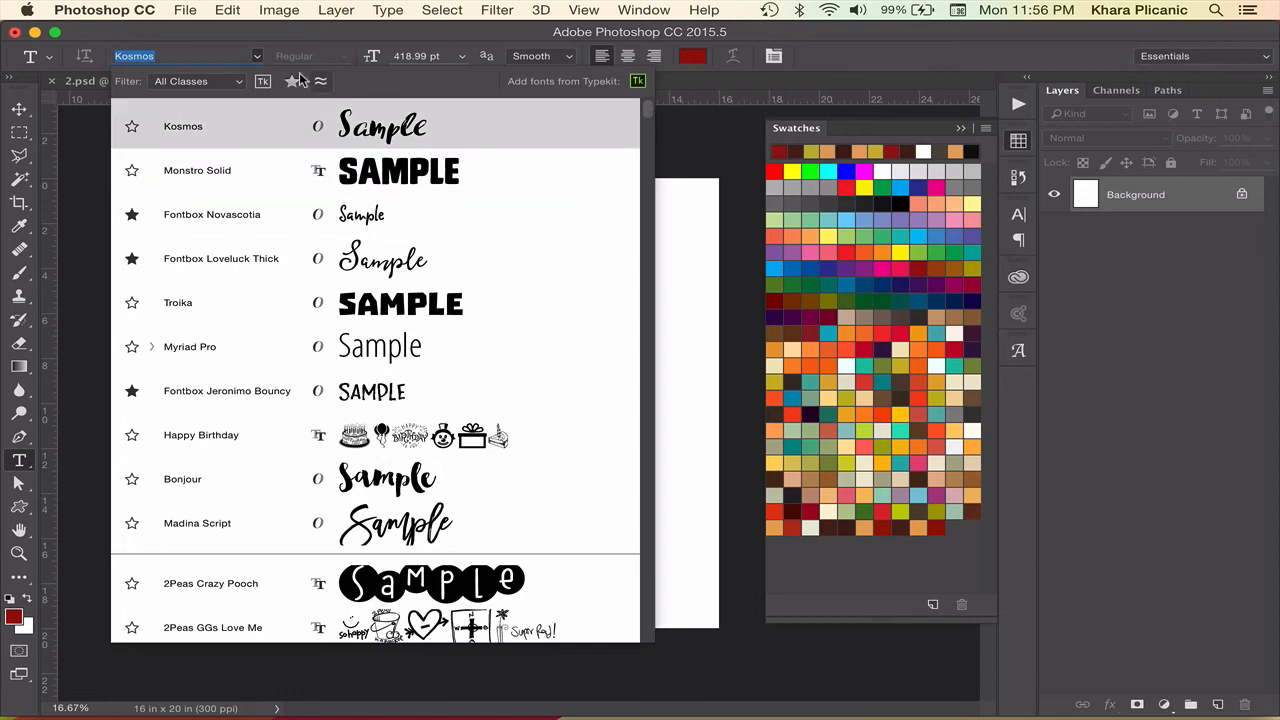
click(253, 33)
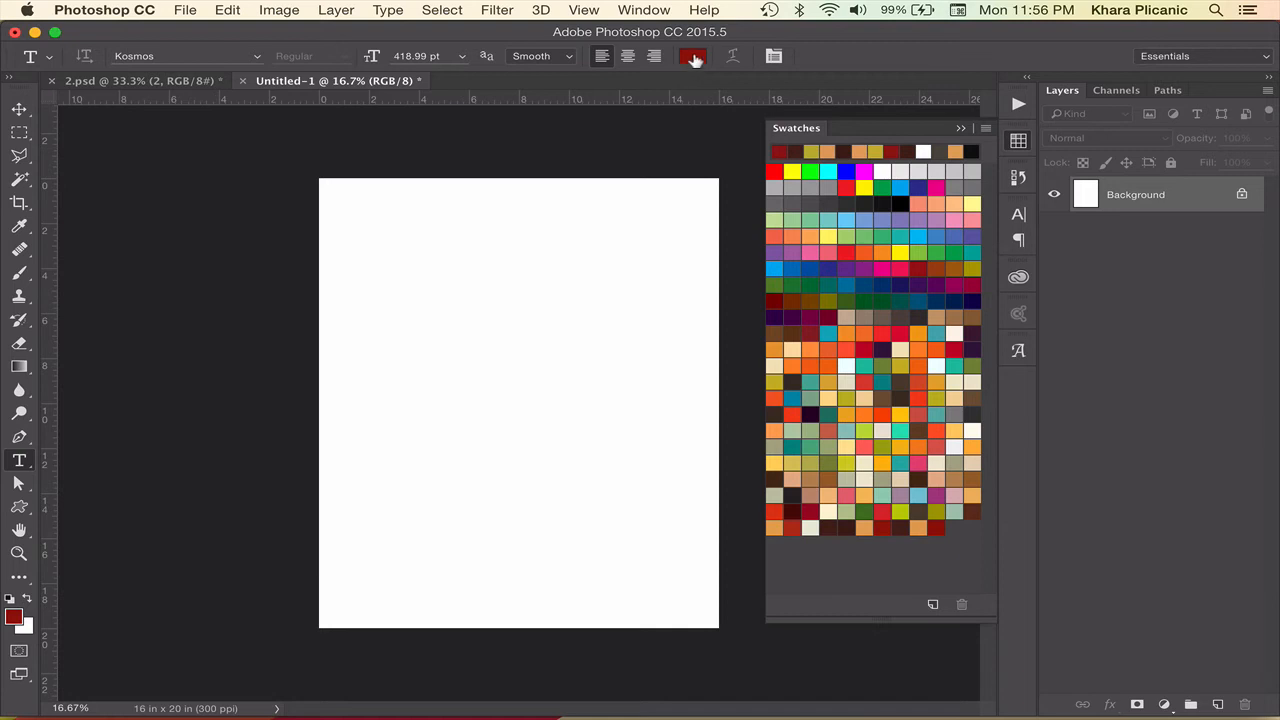
click(402, 270)
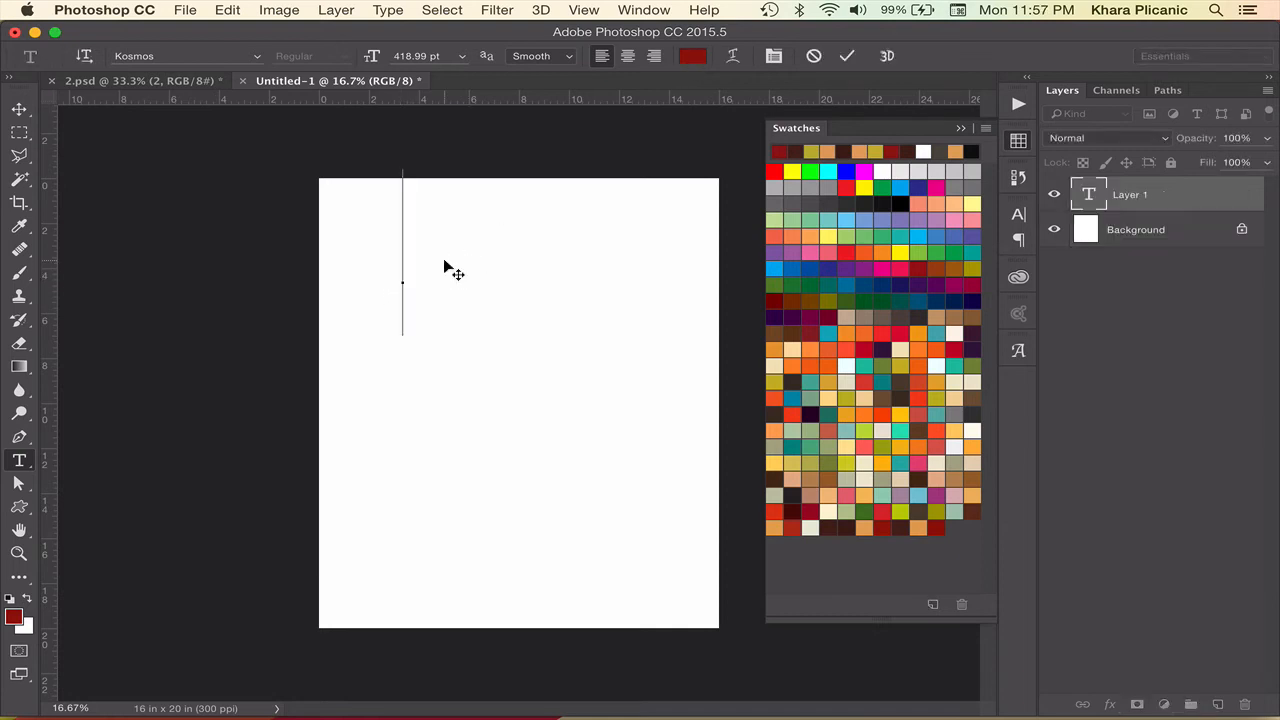
text(HO)
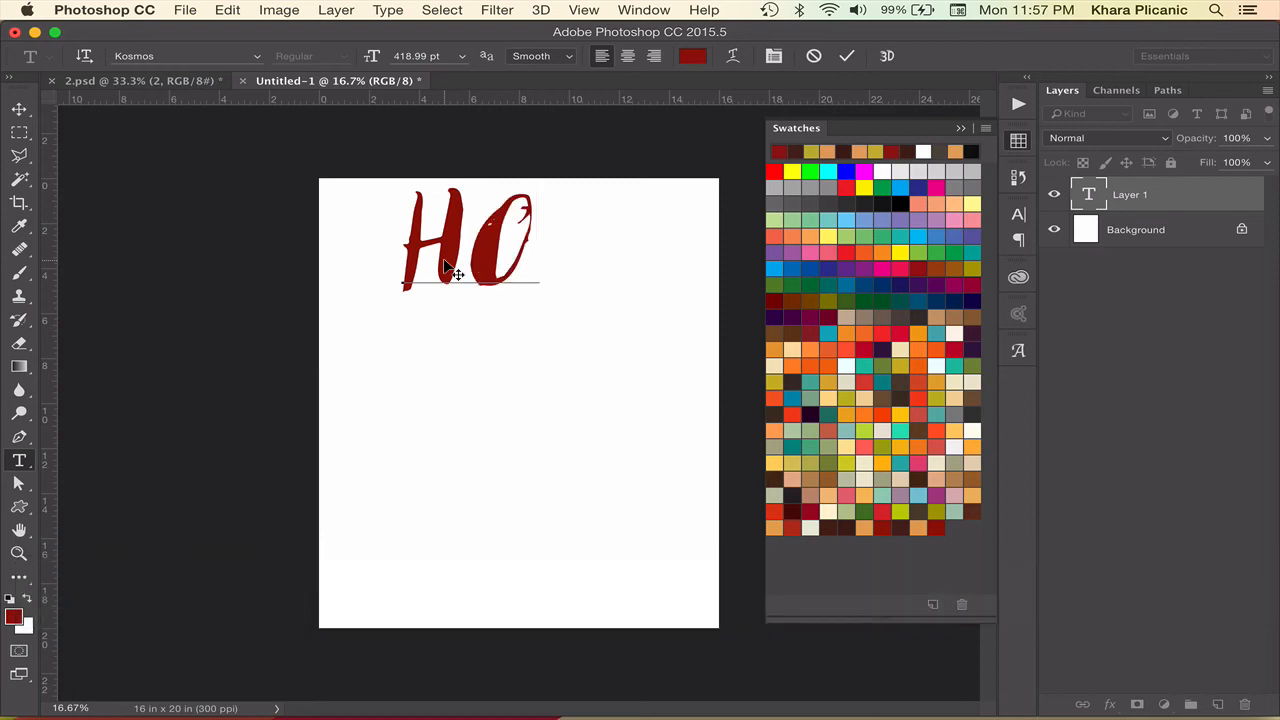
text(!)
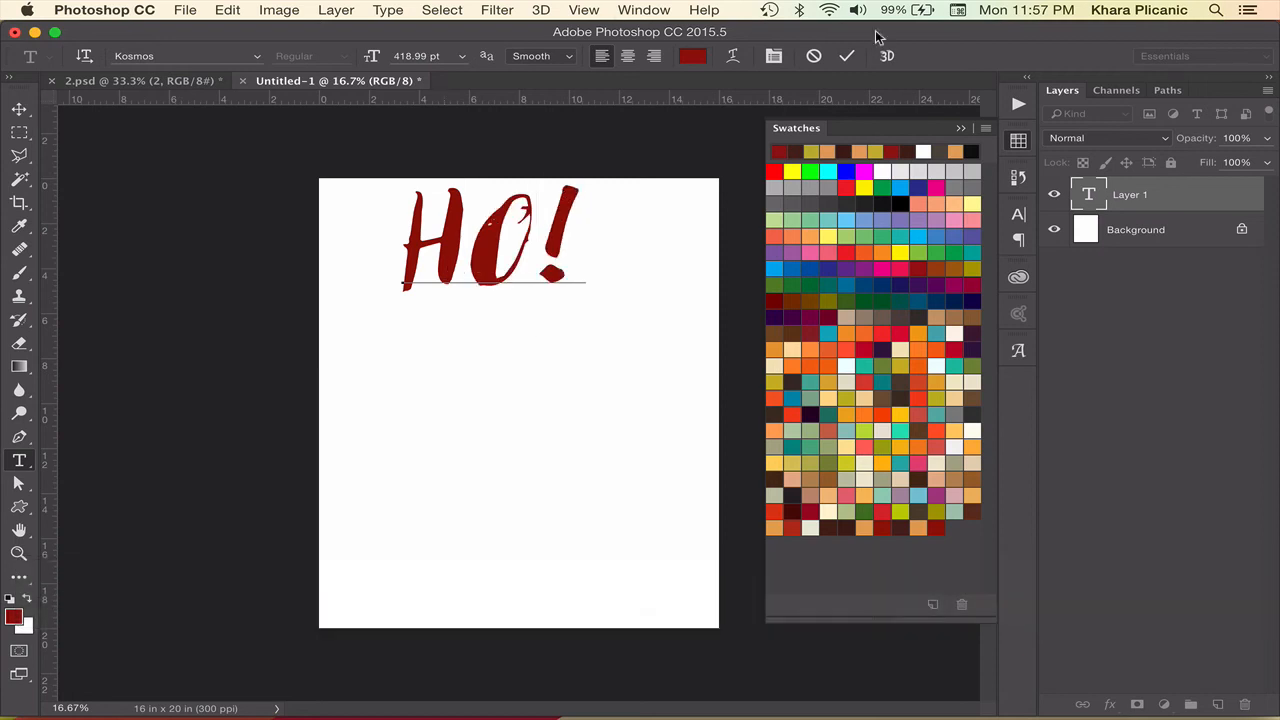
click(846, 58)
Duplicate the "HO!" text layer and place the copy directly below the original.
key(v)
drag(495, 240, 524, 386)
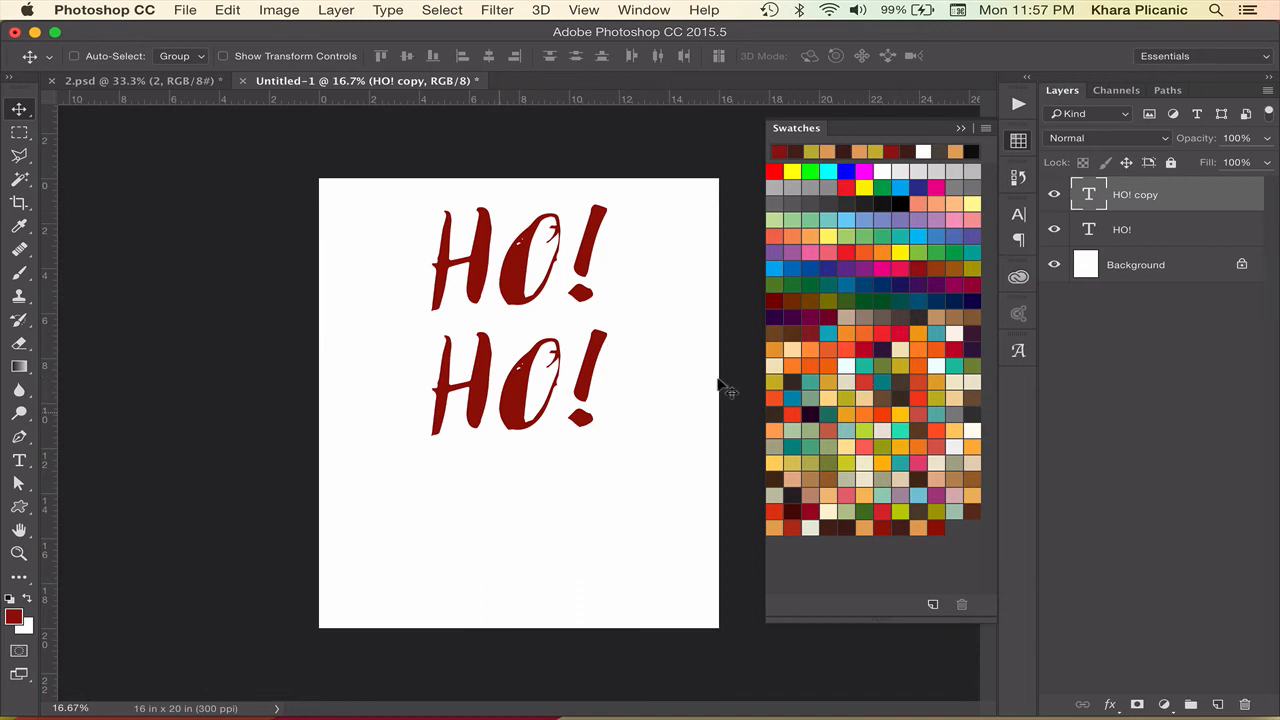
Recolor the second "HO!" with the mustard-green swatch.
click(847, 397)
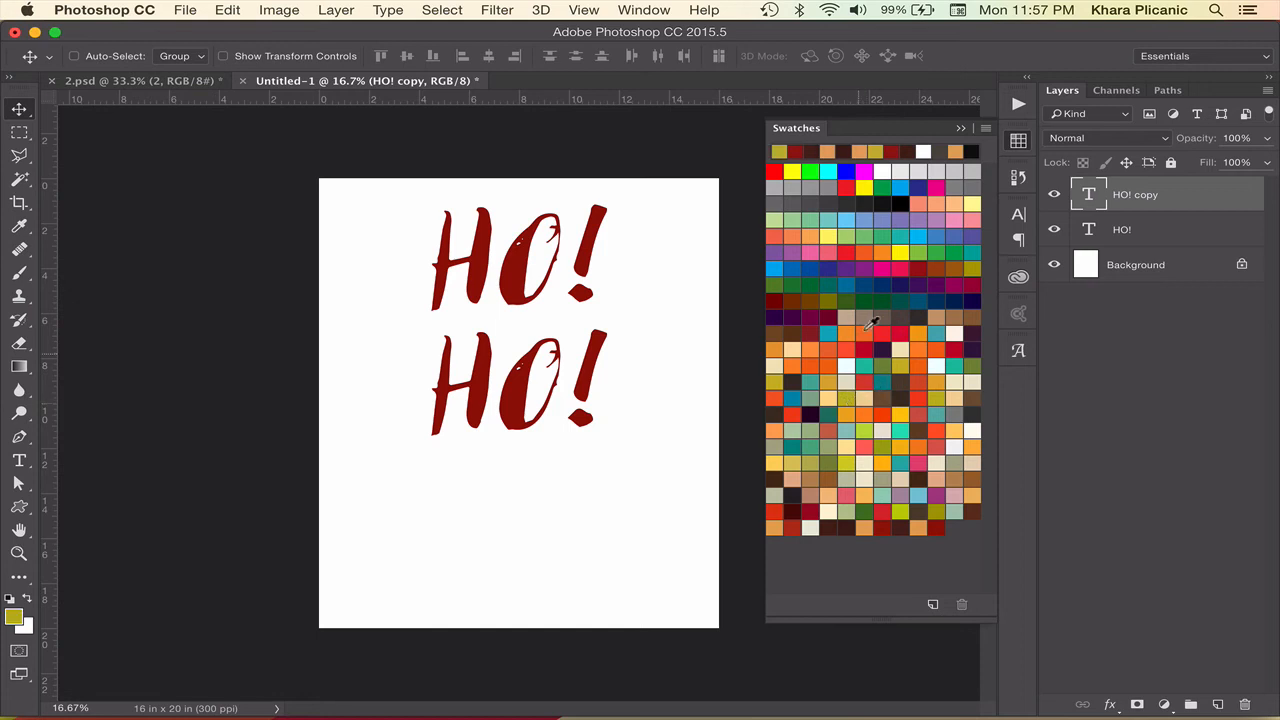
key(alt+BackSpace)
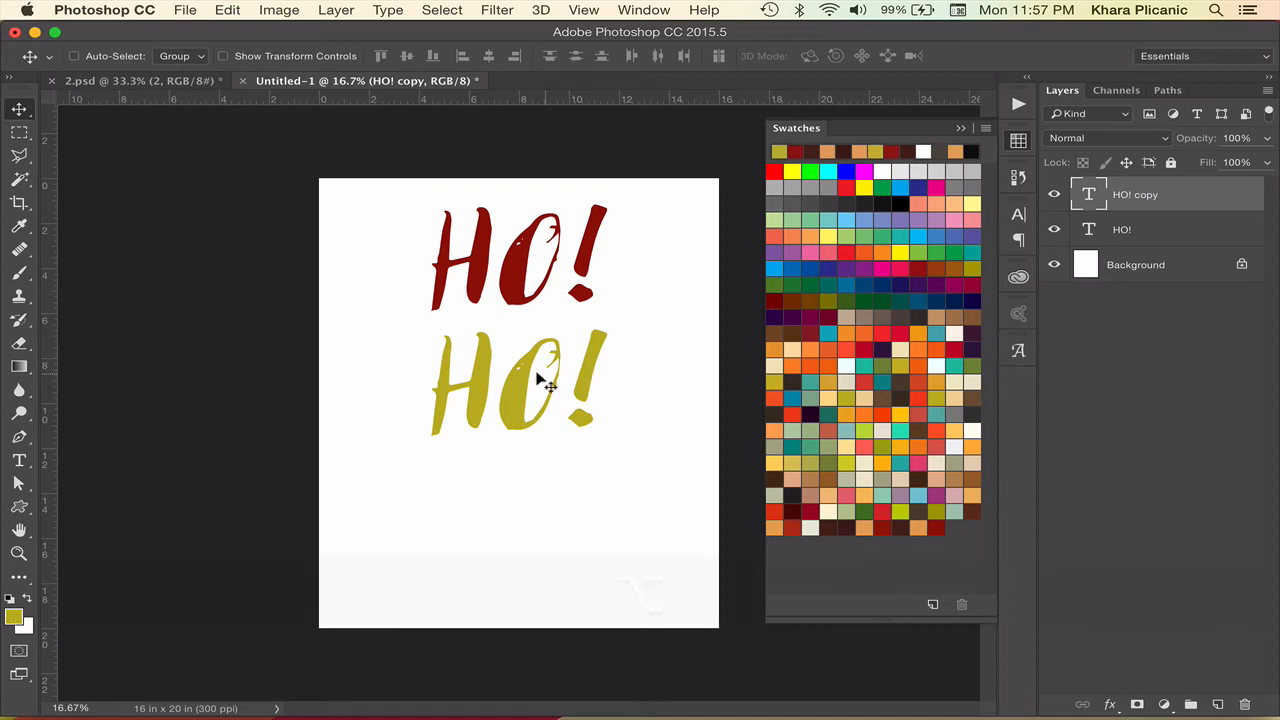
Duplicate the mustard-green "HO!" directly below as a third line and recolor the copy dark brown.
key(alt)
key(shift)
drag(514, 385, 532, 510)
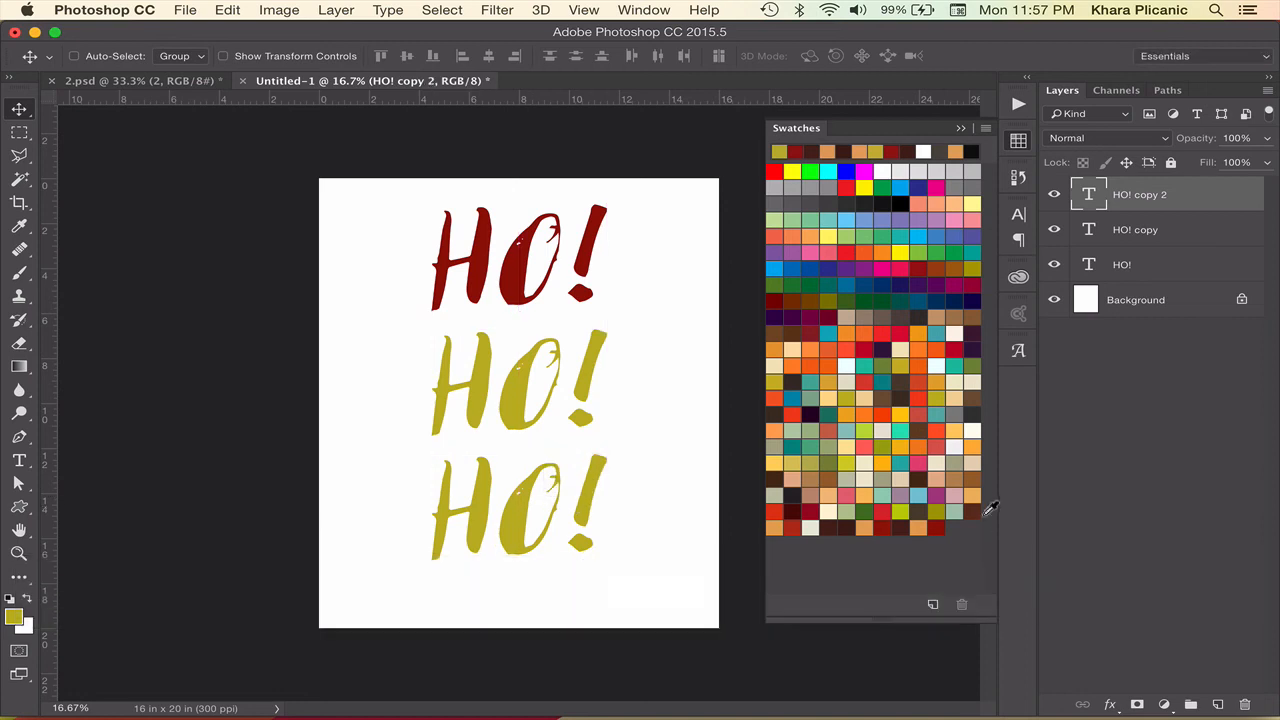
click(929, 512)
key(alt+BackSpace)
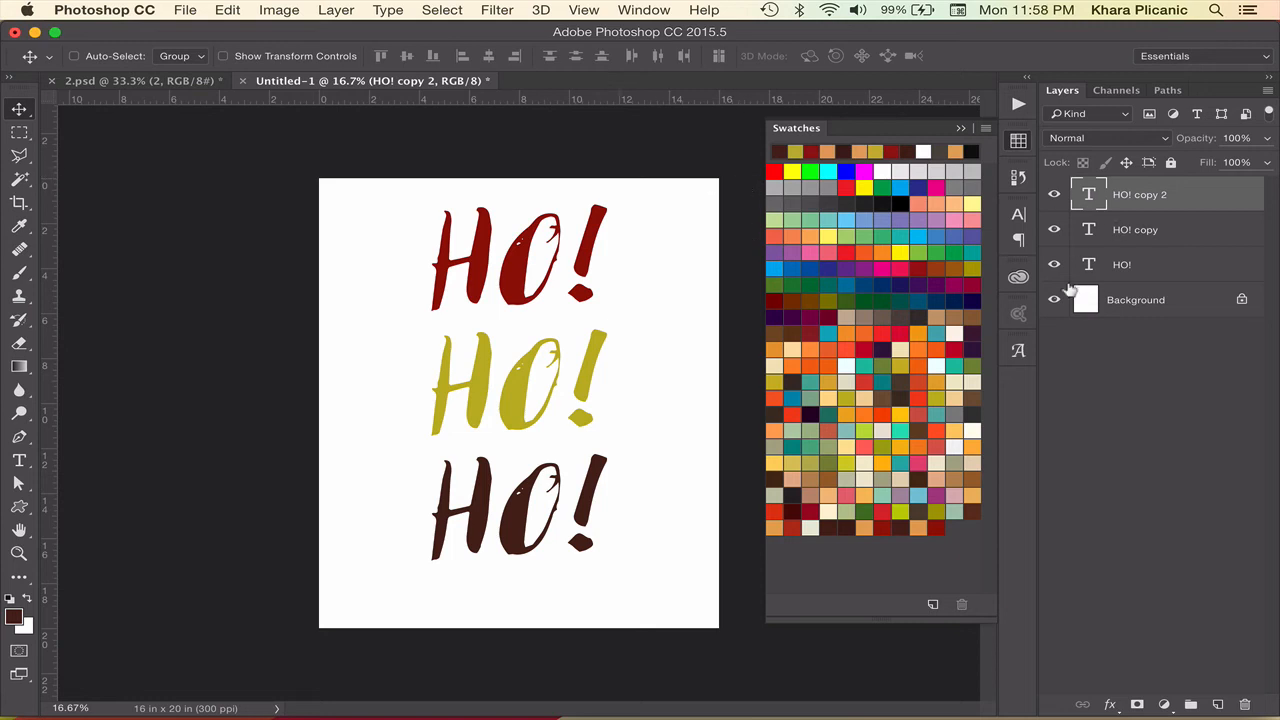
Select the three "HO!" text layers together and move them so the lettering is centered on the page.
shift+click(1148, 266)
mouse_move(604, 385)
mouse_down()
mouse_move(592, 318)
mouse_move(604, 407)
mouse_up()
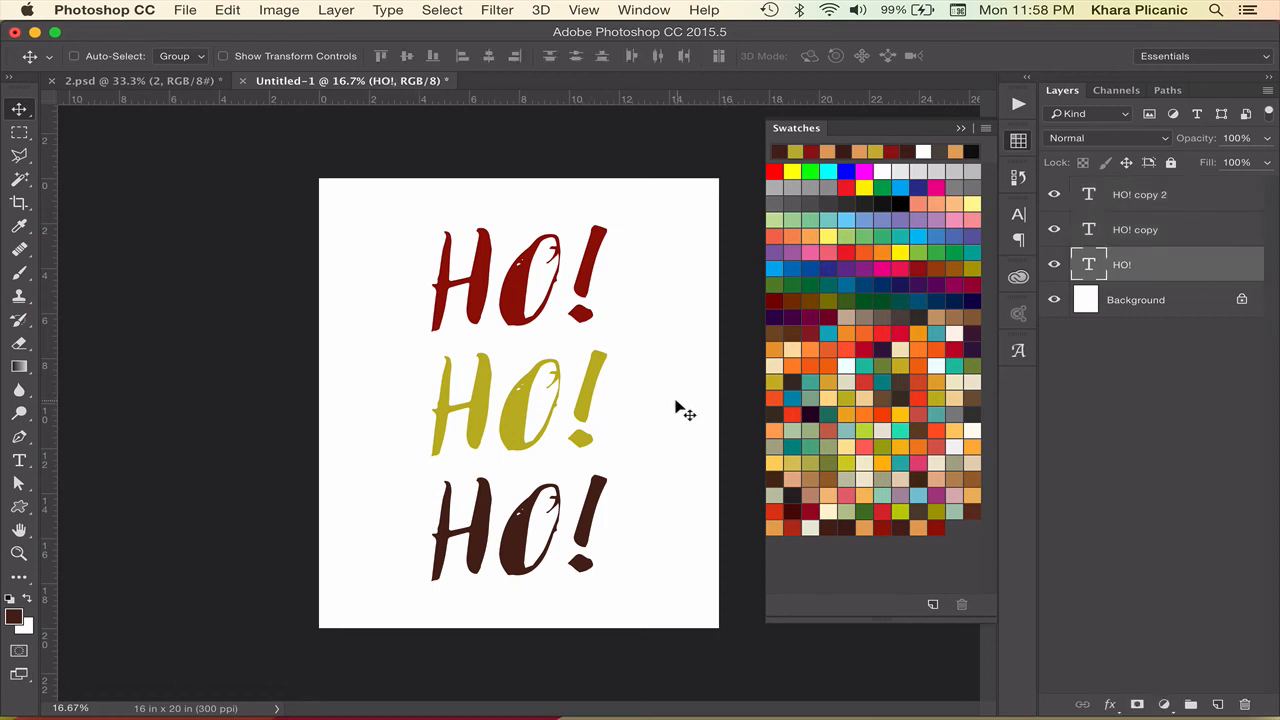
drag(617, 397, 628, 394)
key(super+z)
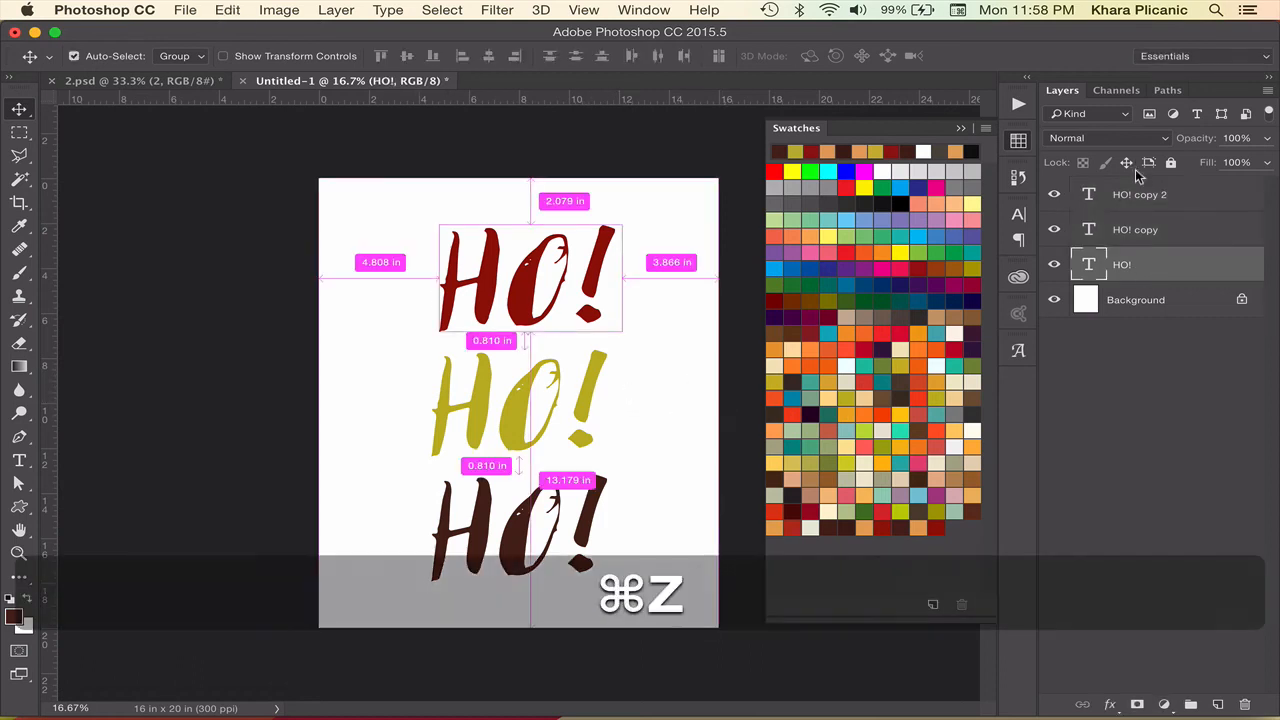
shift+click(1140, 194)
drag(566, 423, 595, 415)
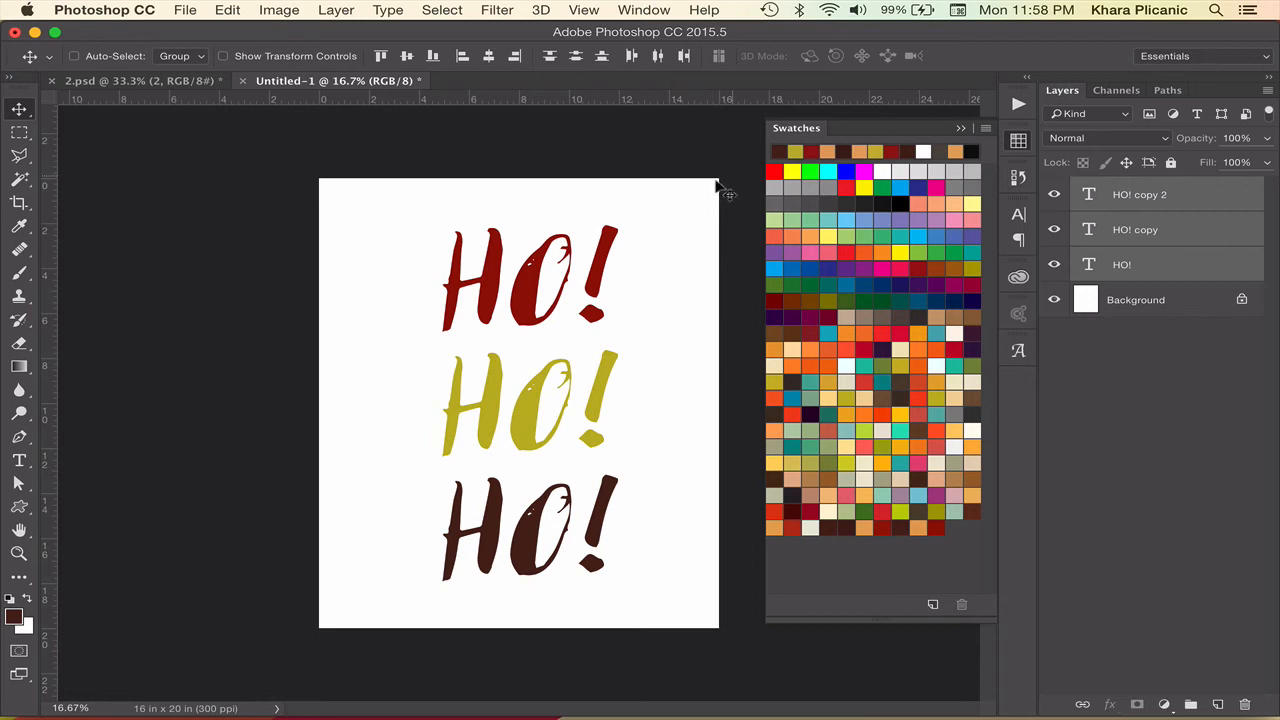
Save the poster to the Desktop as the Photoshop file DESIGN1.psd.
key(super+shift+s)
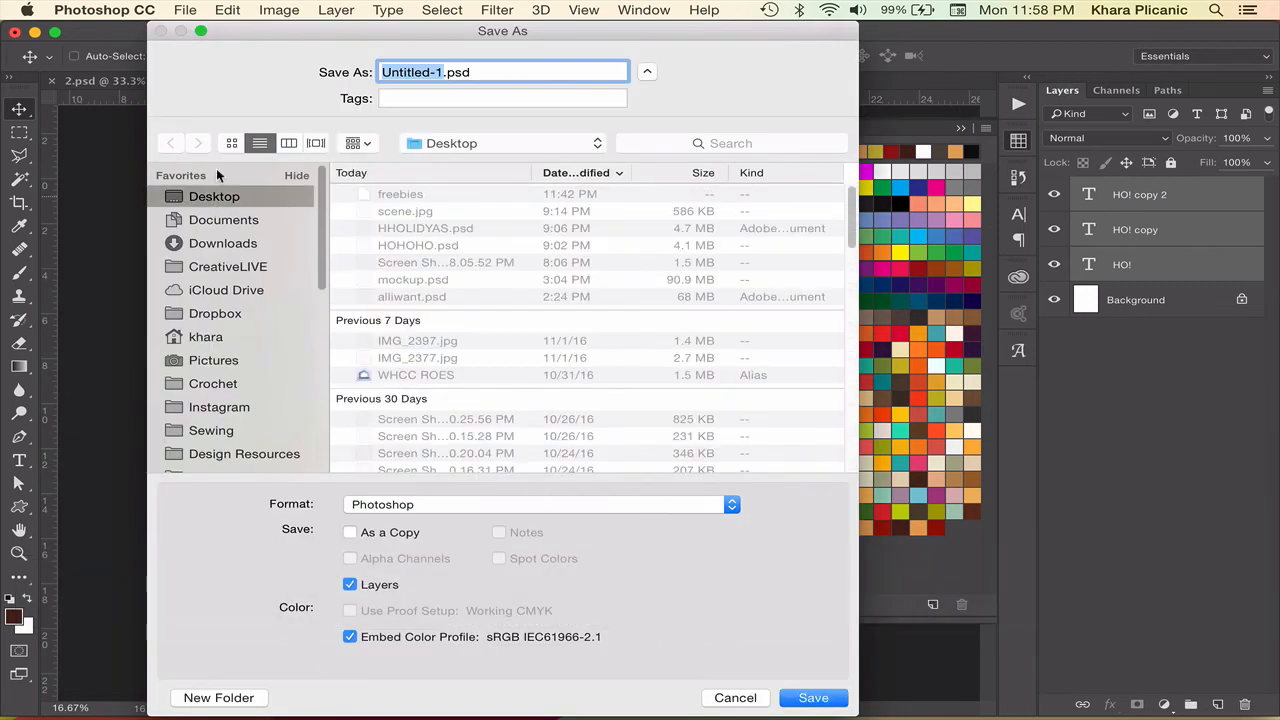
text(DESIGN)
text(1)
key(Return)
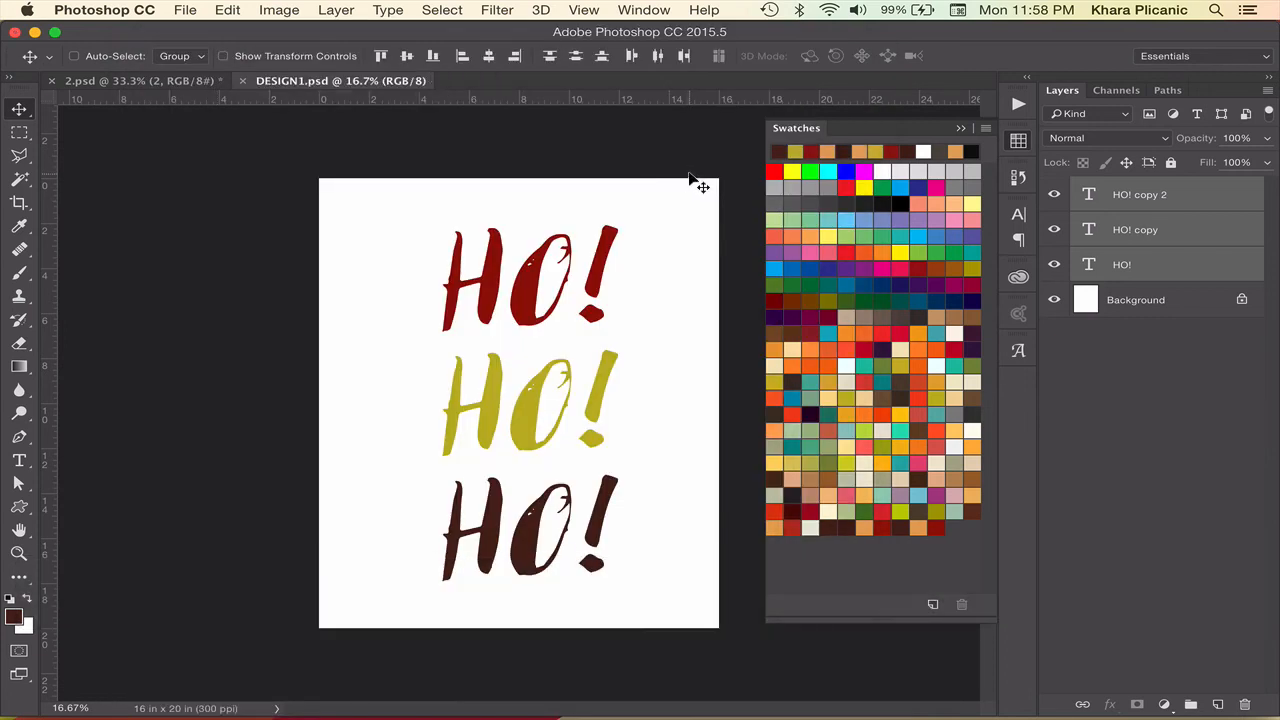
Copy the whole poster design merged and close DESIGN1.psd to return to the mockup.
key(super+a)
click(227, 12)
click(293, 155)
click(240, 80)
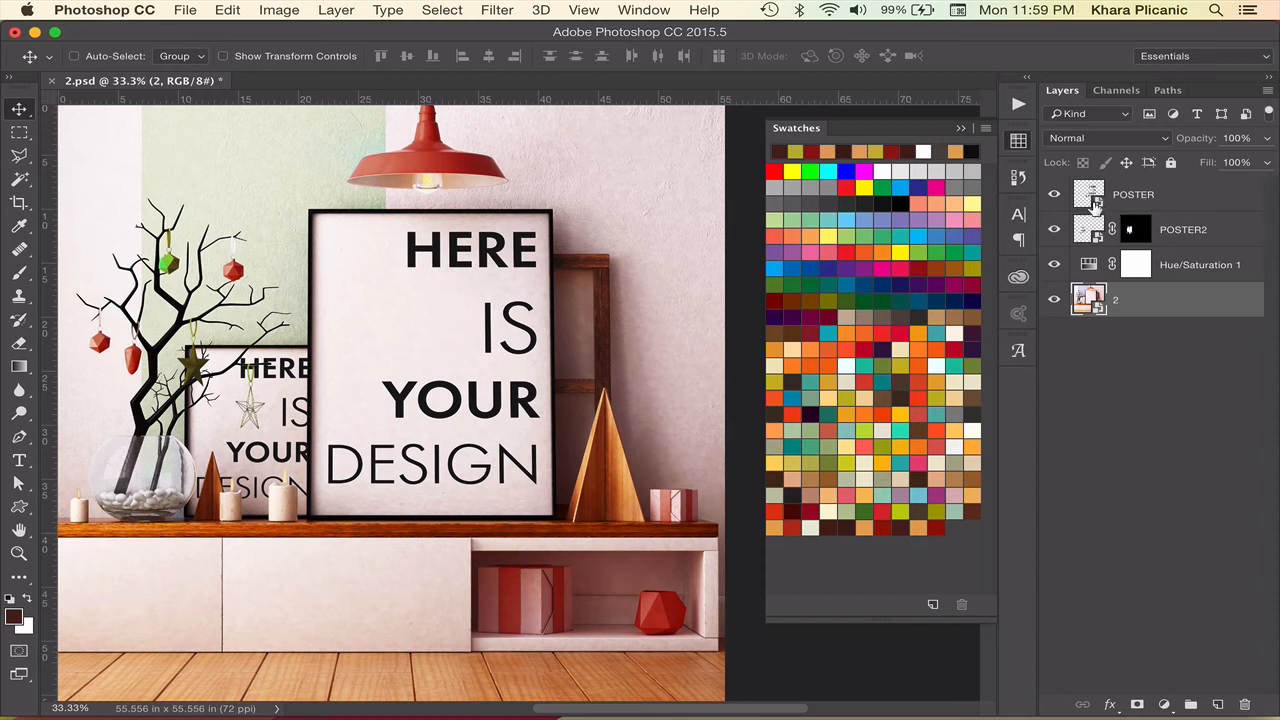
Open the POSTER smart object, hide its ROSTER layer and paste the copied design into the background layer.
double_click(1097, 203)
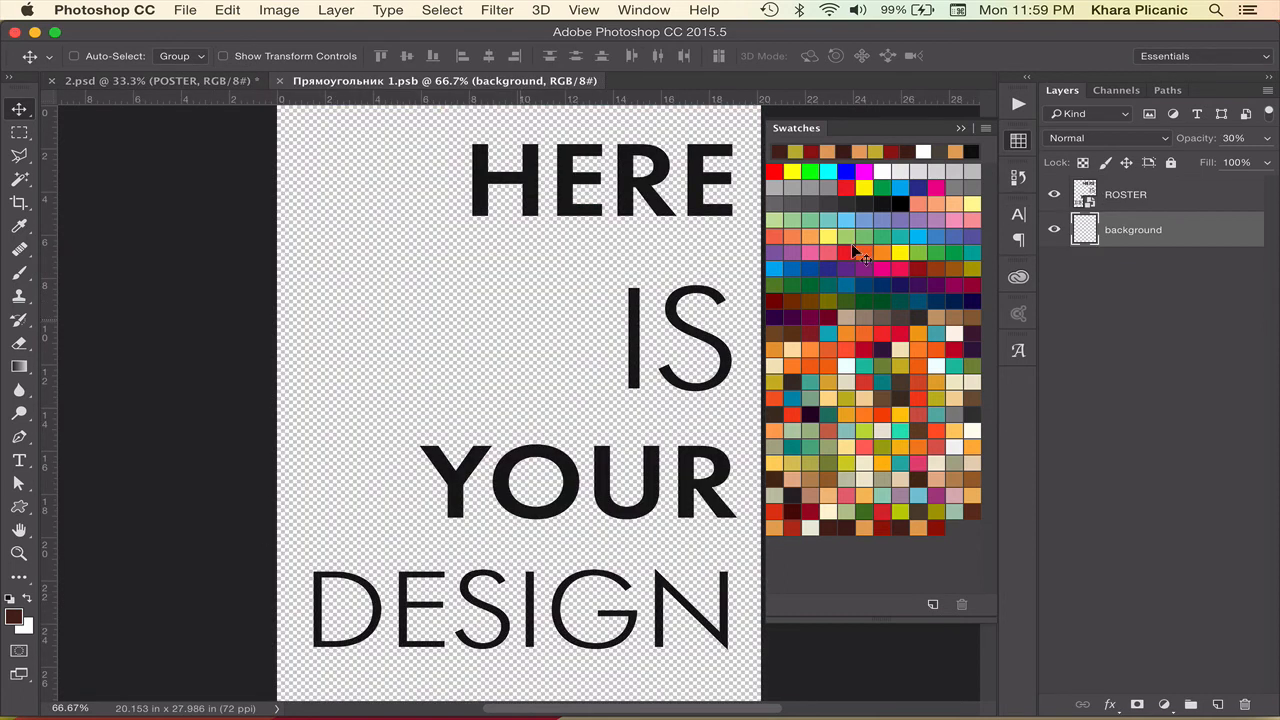
click(1055, 196)
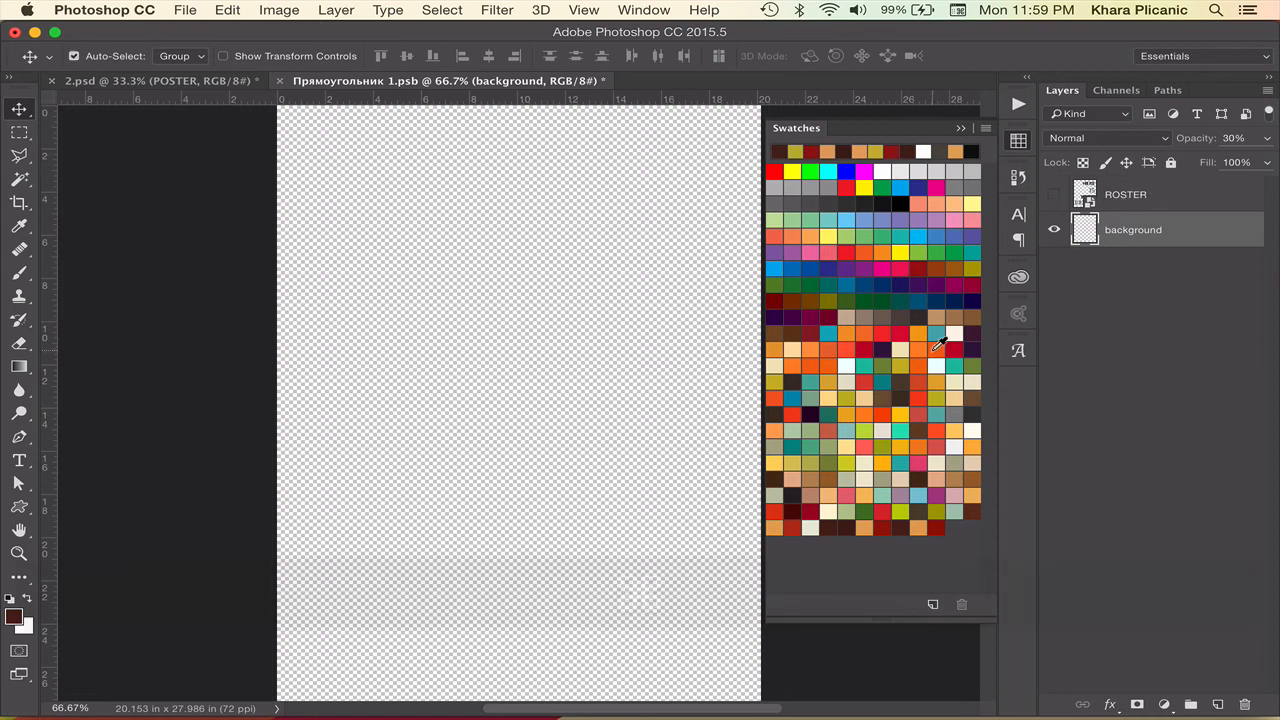
key(super)
key(super+shift+v)
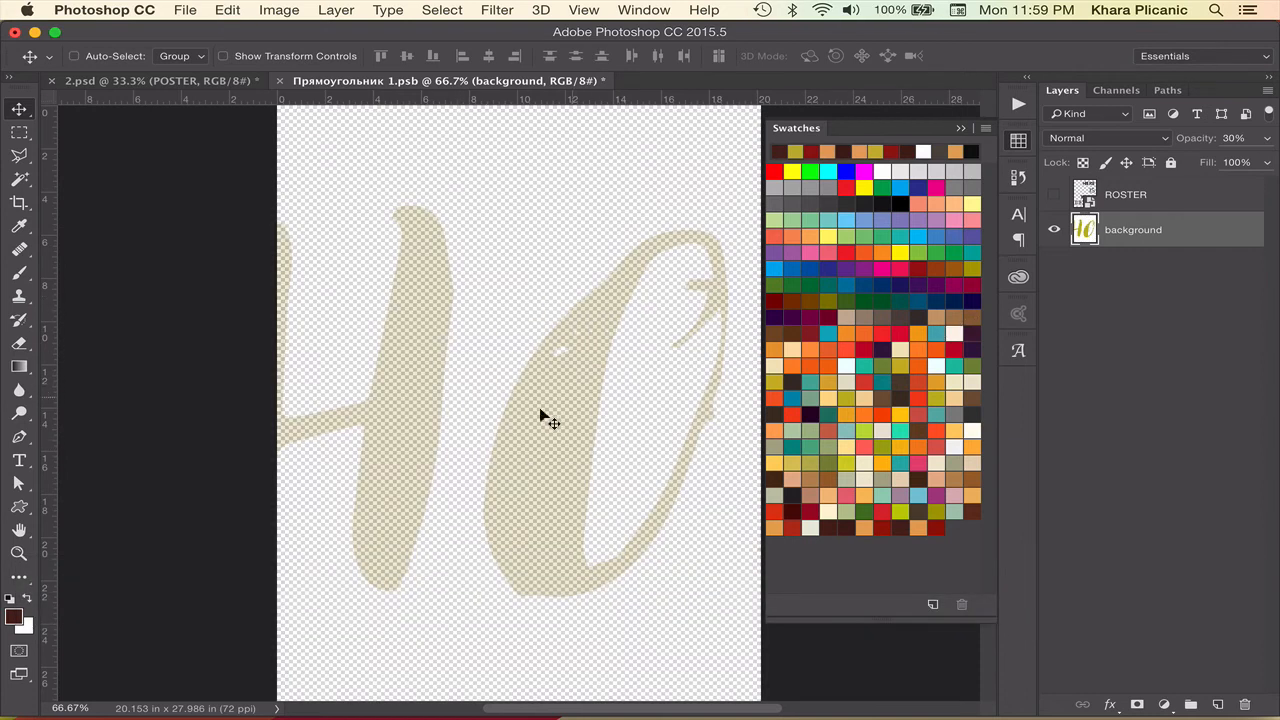
Set the background layer's opacity to 100%.
click(1267, 138)
drag(1202, 158, 1265, 160)
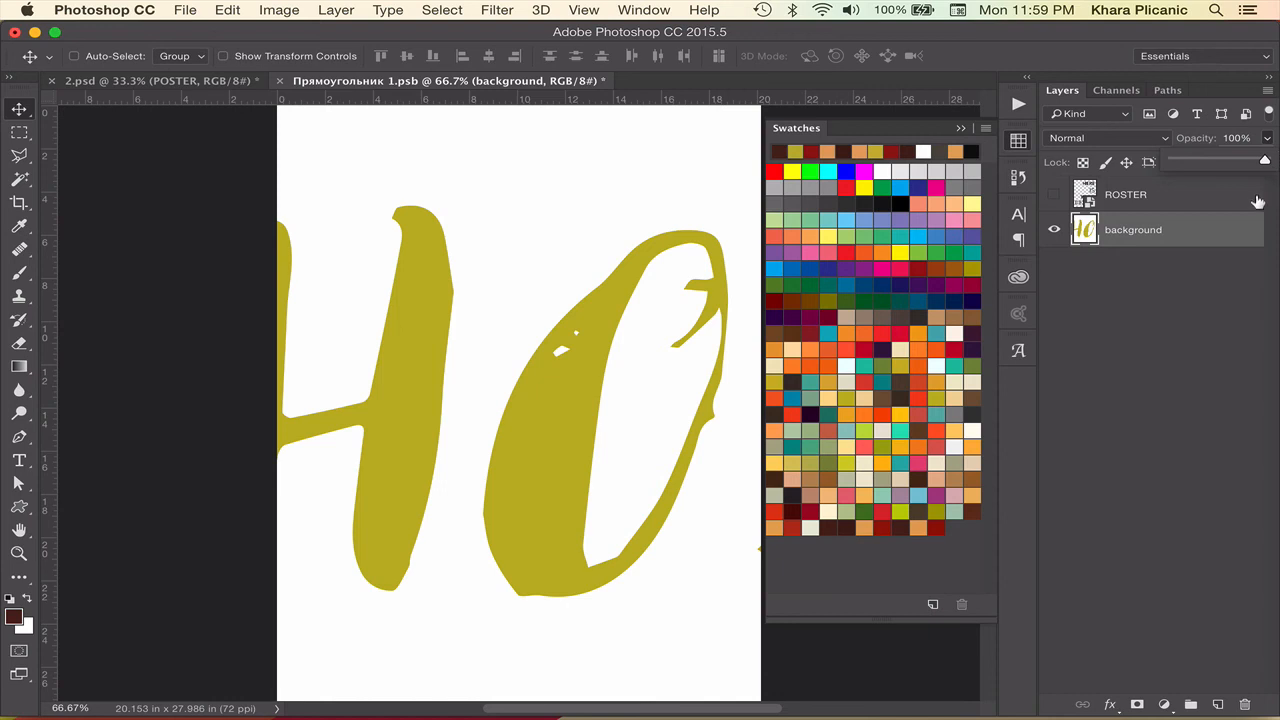
click(1152, 231)
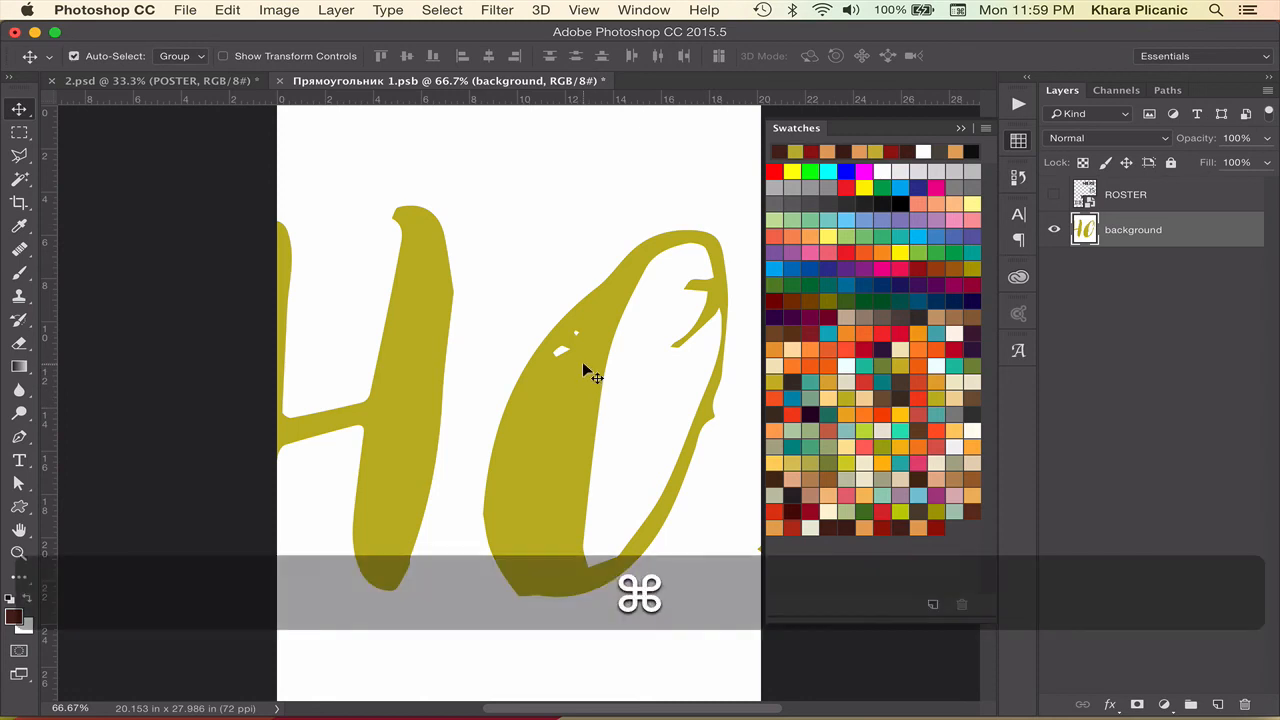
Scale the pasted design down with Free Transform until it fits the width of the poster canvas.
key(super+t)
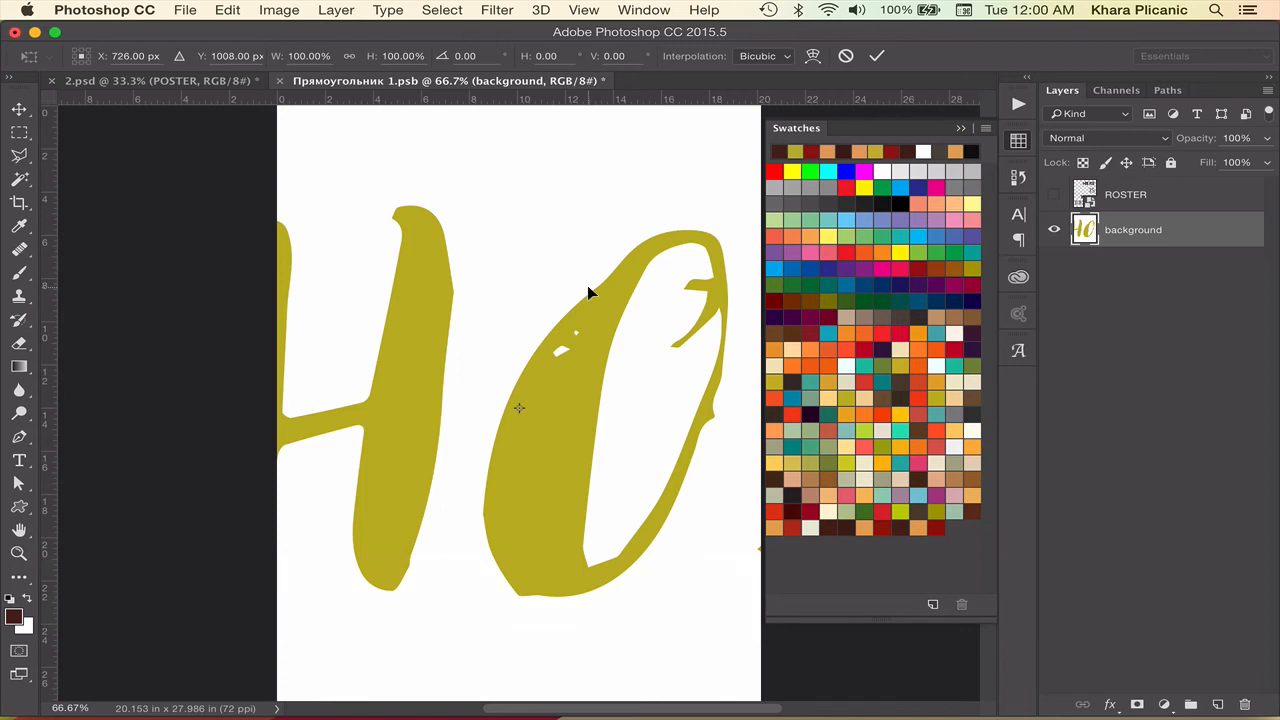
key(super+0)
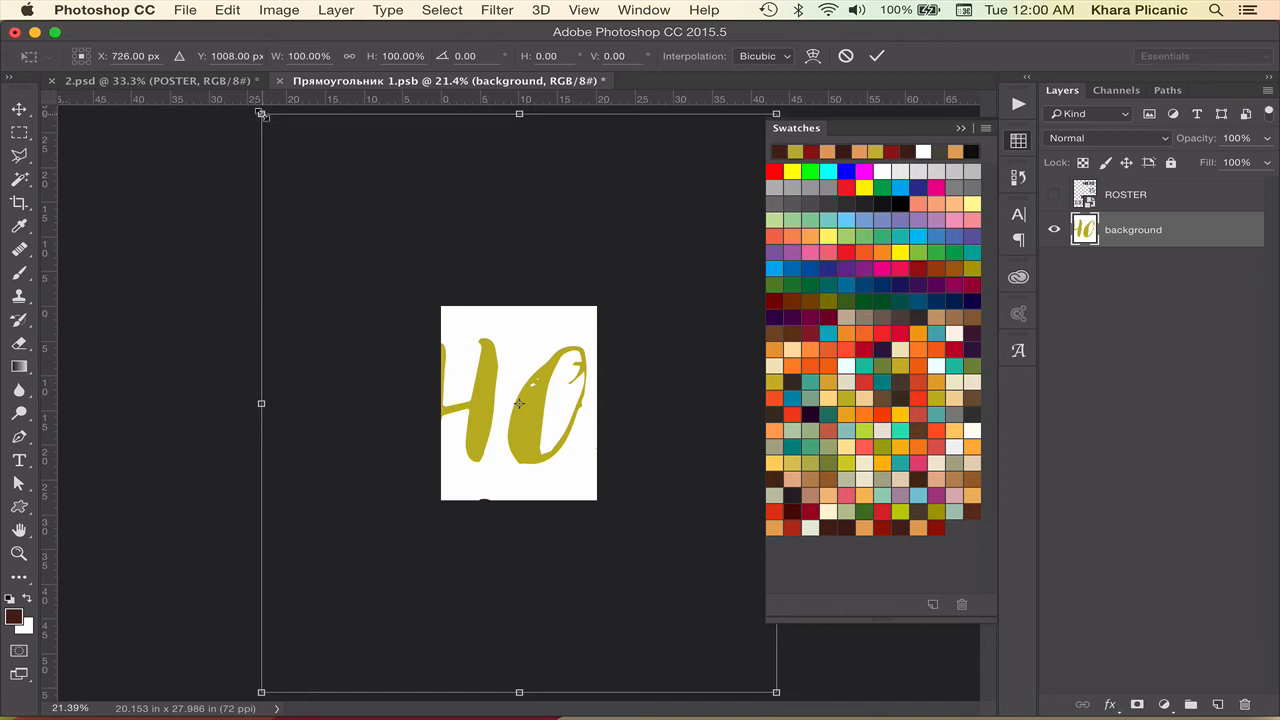
drag(261, 113, 463, 296)
click(877, 57)
key(super+equal)
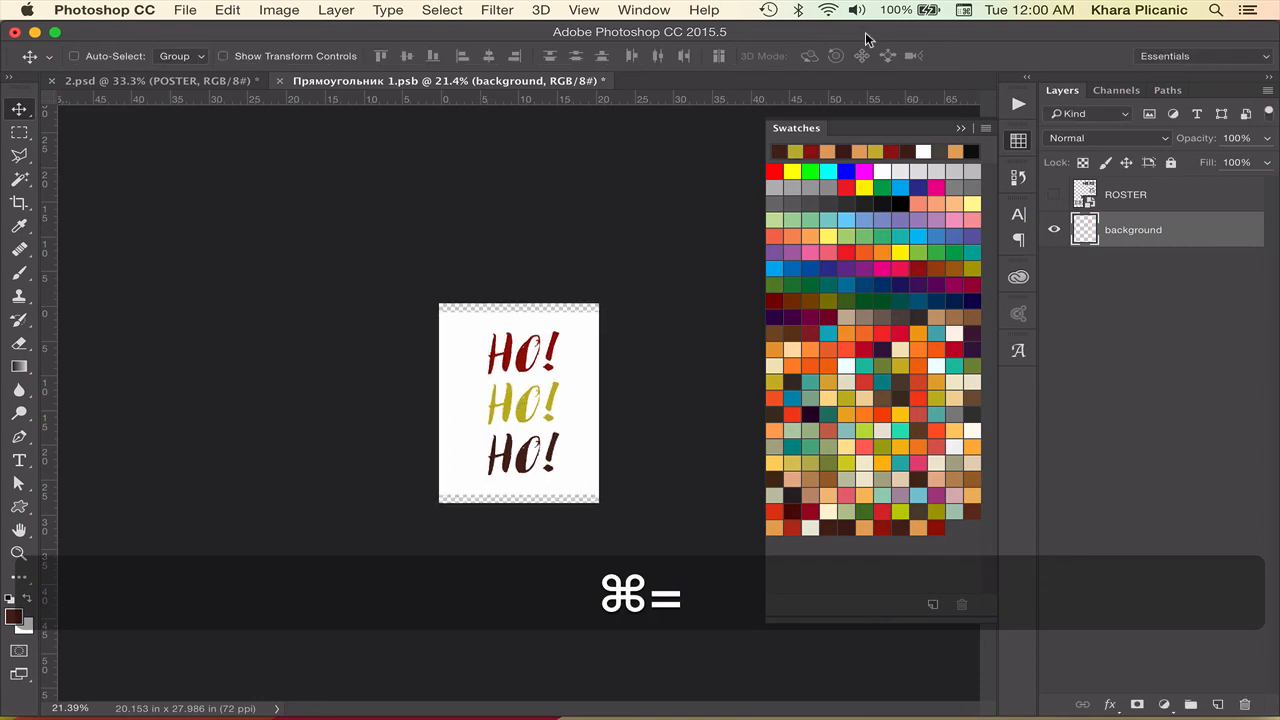
key(super+equal)
key(super+equal)
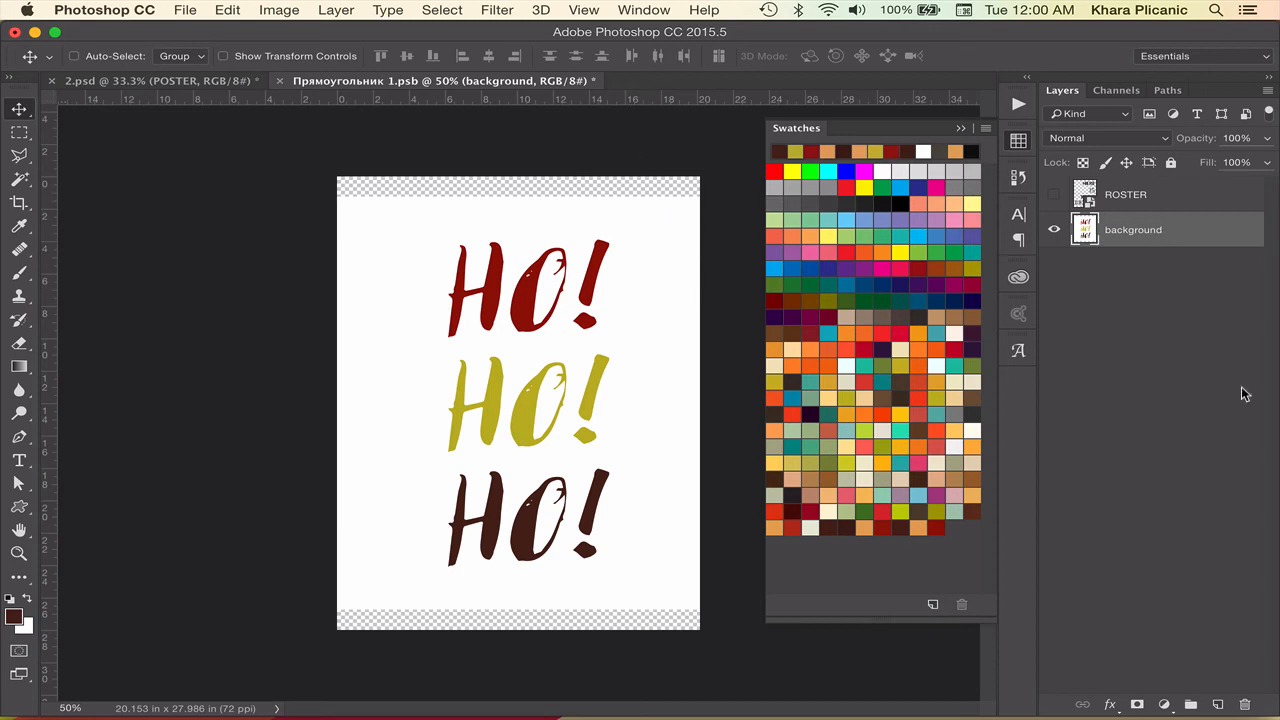
Add a layer beneath the design filled with white at 100% opacity, and save and close the smart object.
super+click(1219, 705)
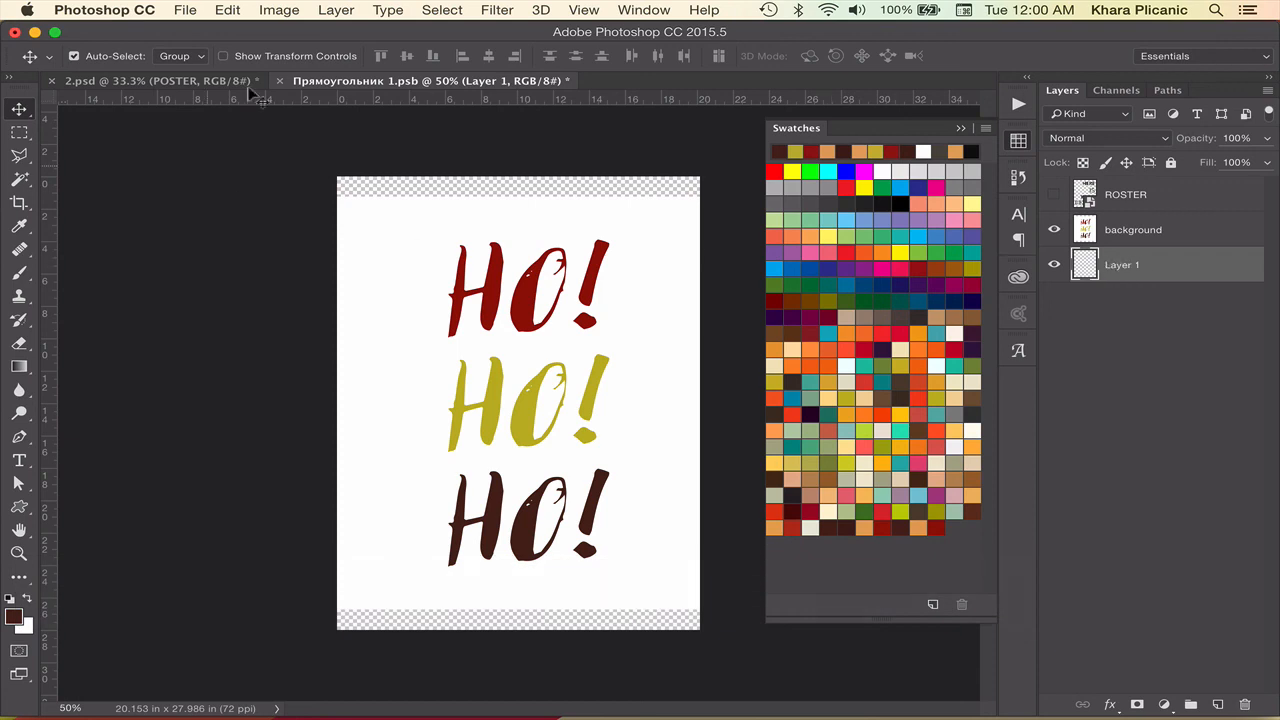
click(227, 12)
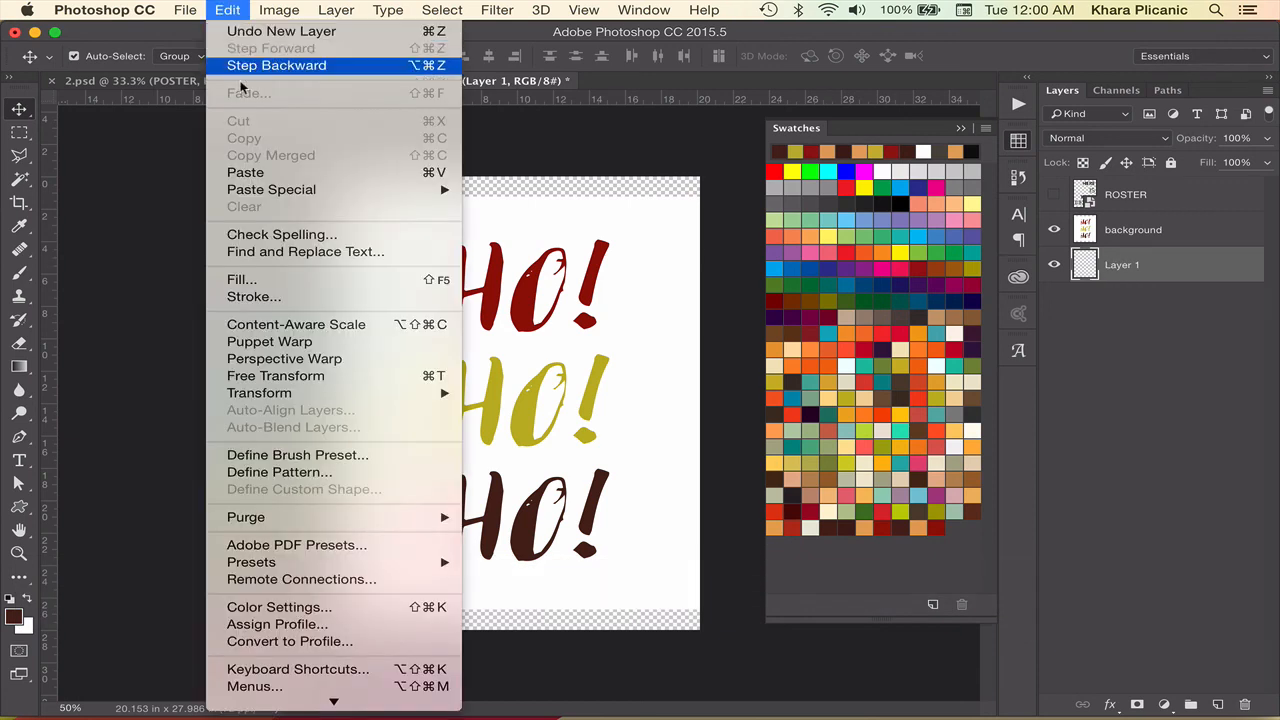
click(240, 279)
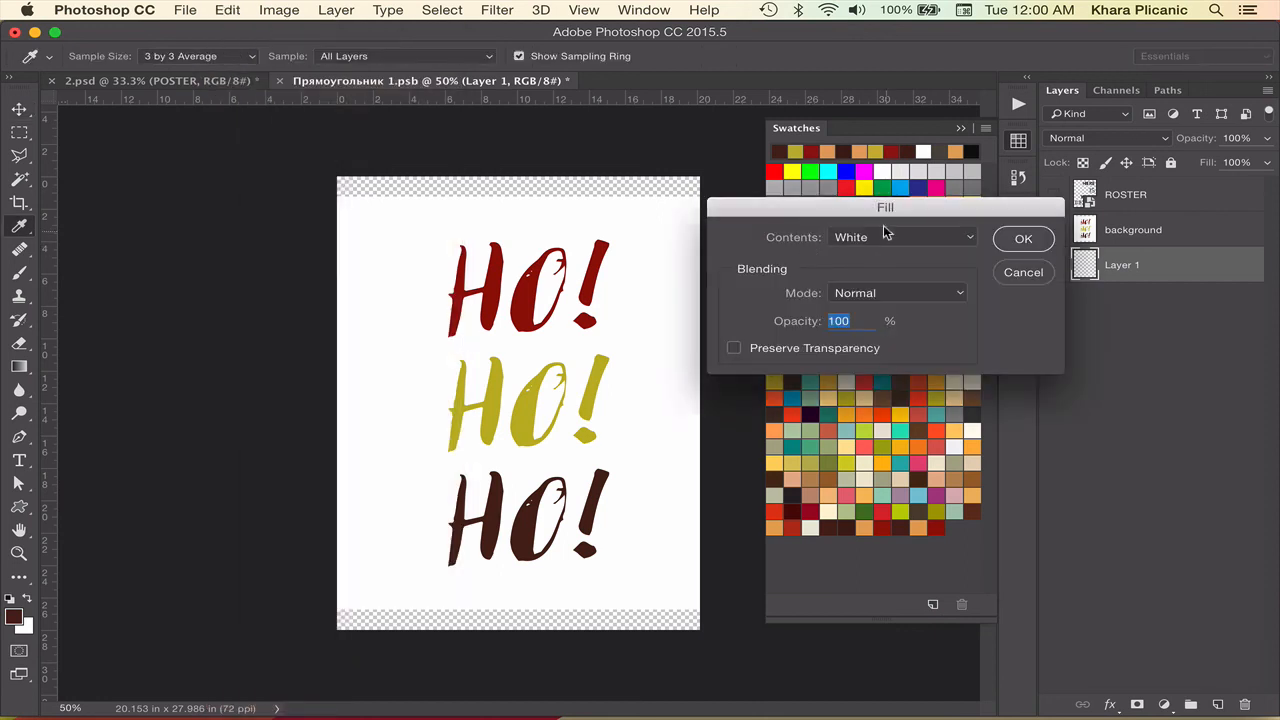
click(1024, 241)
key(v)
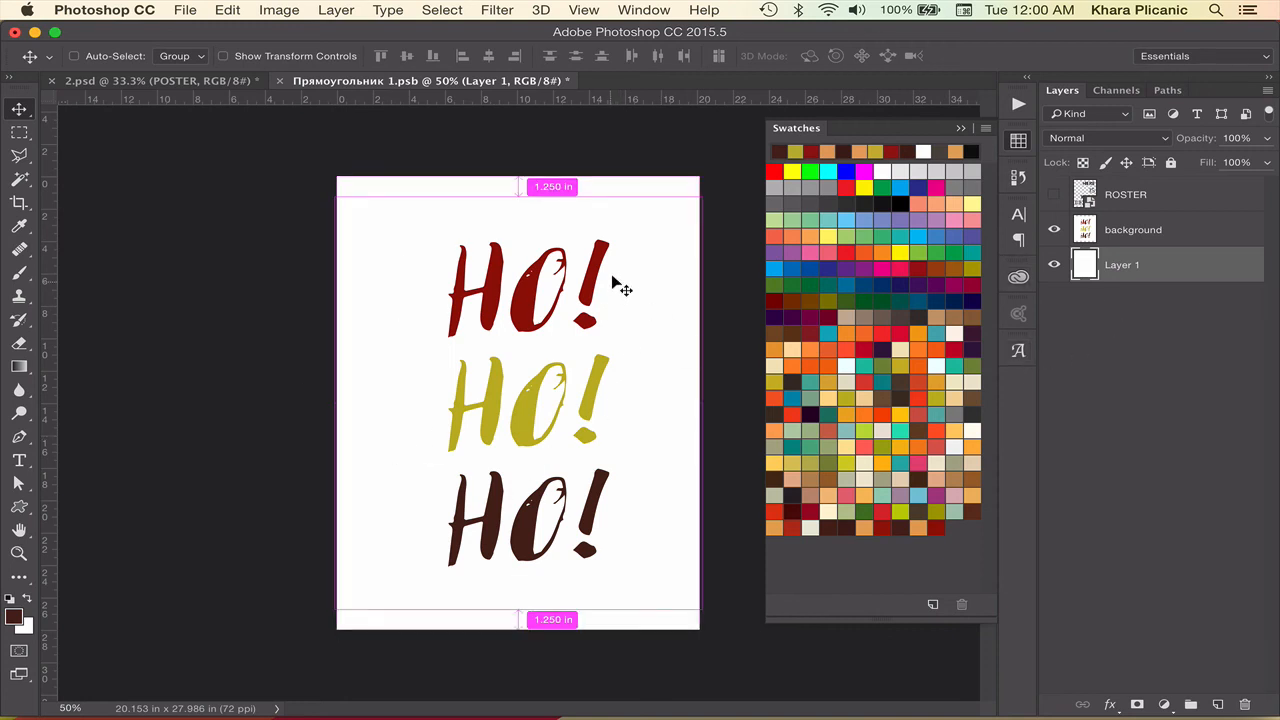
key(super+s)
key(super+w)
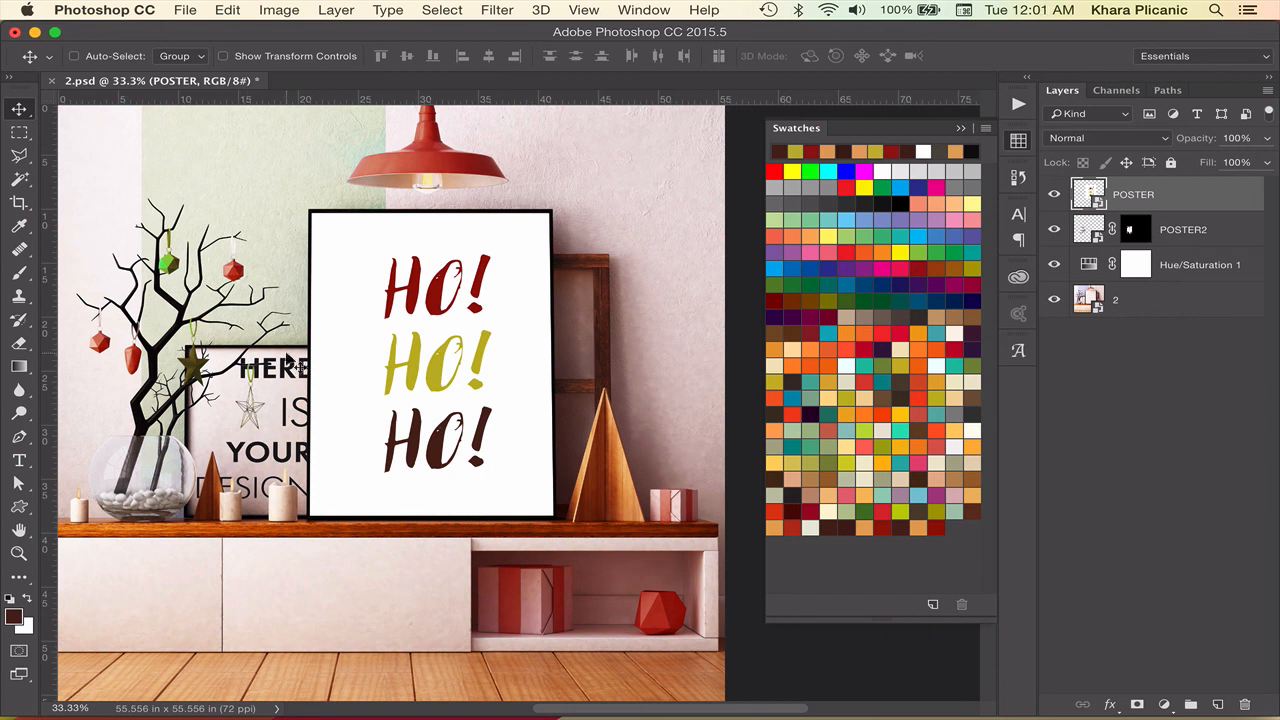
Create a new 16 x 20 inch RGB document at 300 pixels/inch and fill its background with dark brown.
key(super+n)
click(748, 300)
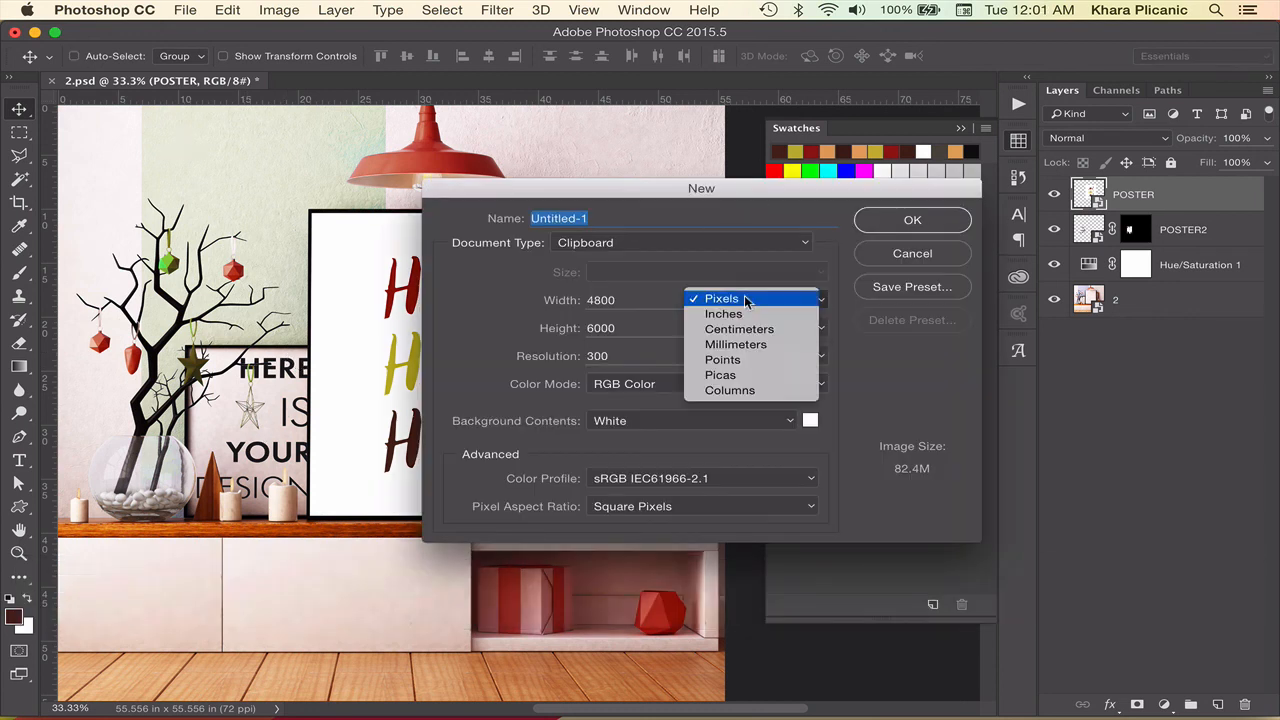
click(745, 314)
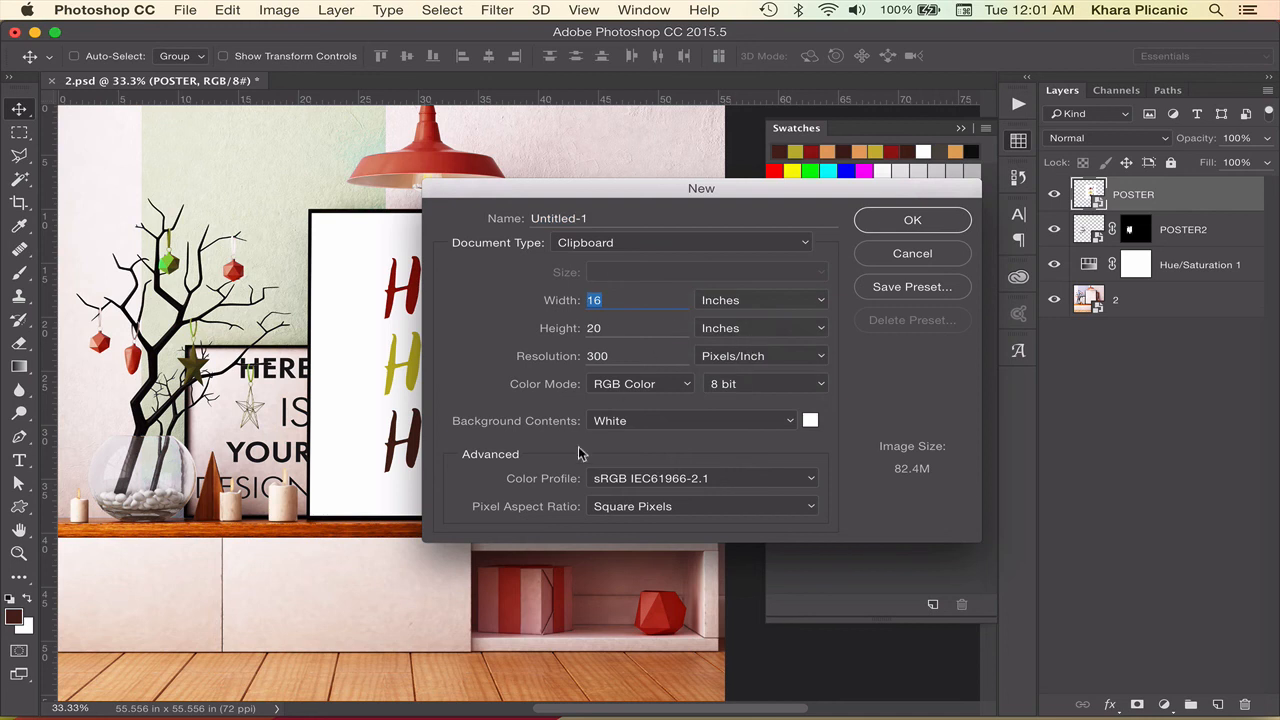
click(884, 225)
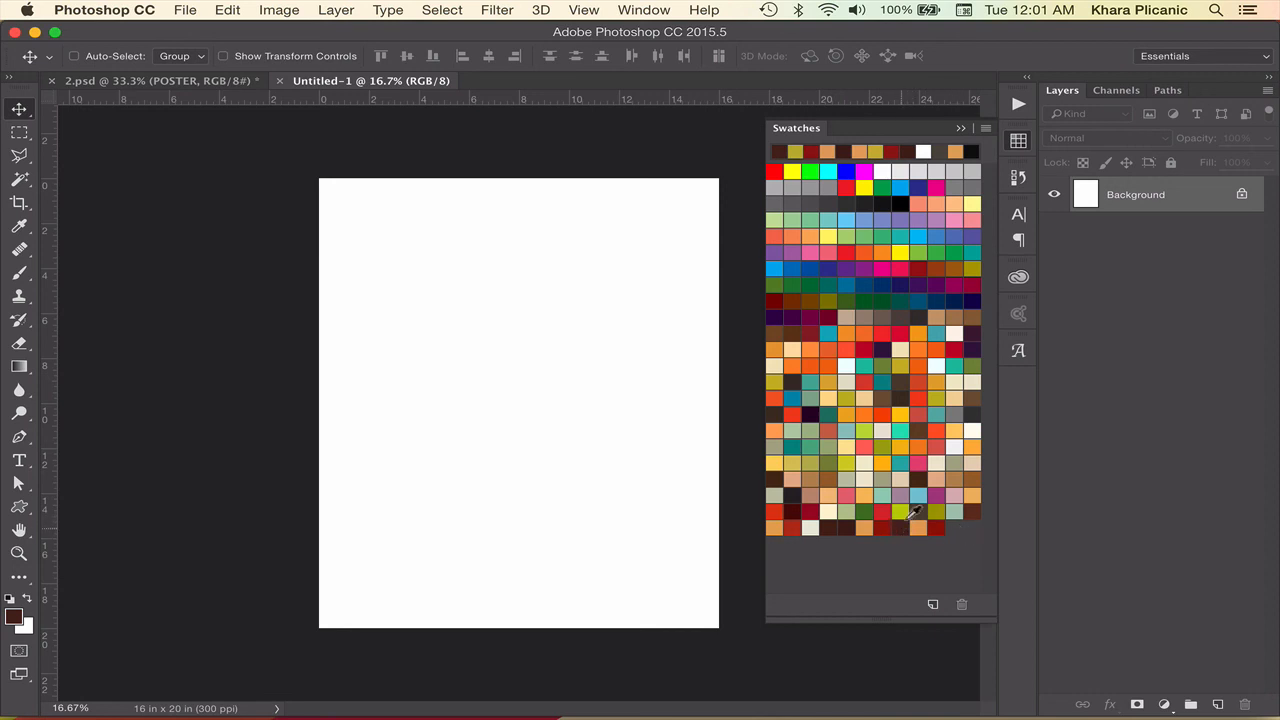
key(alt+BackSpace)
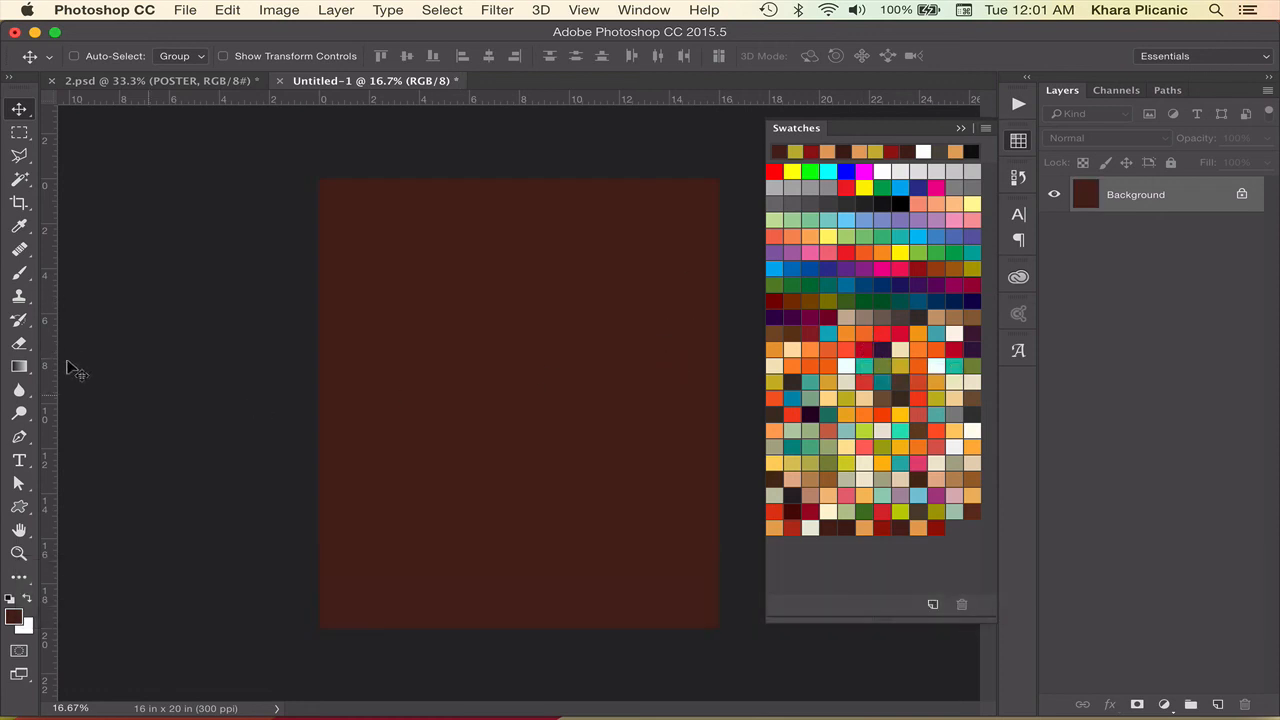
Add the text "happy" near the top of the page in dark red Kosmos at 418.99 pt.
key(t)
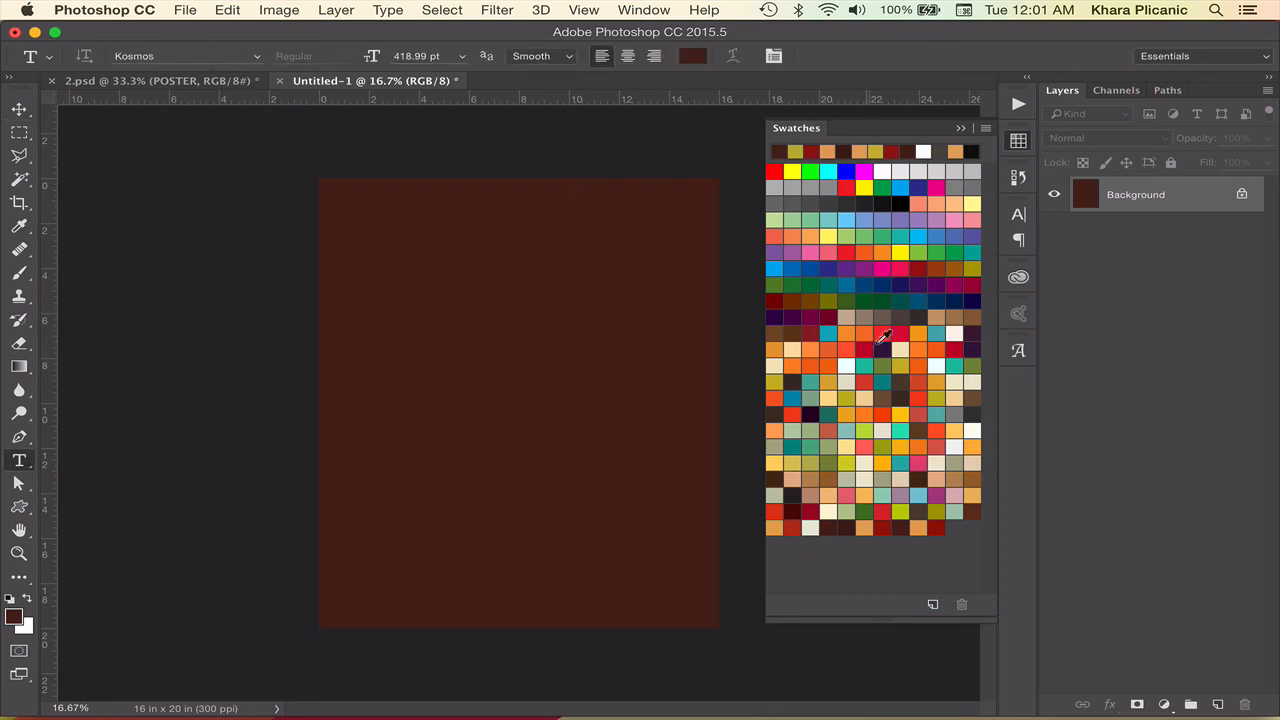
click(937, 526)
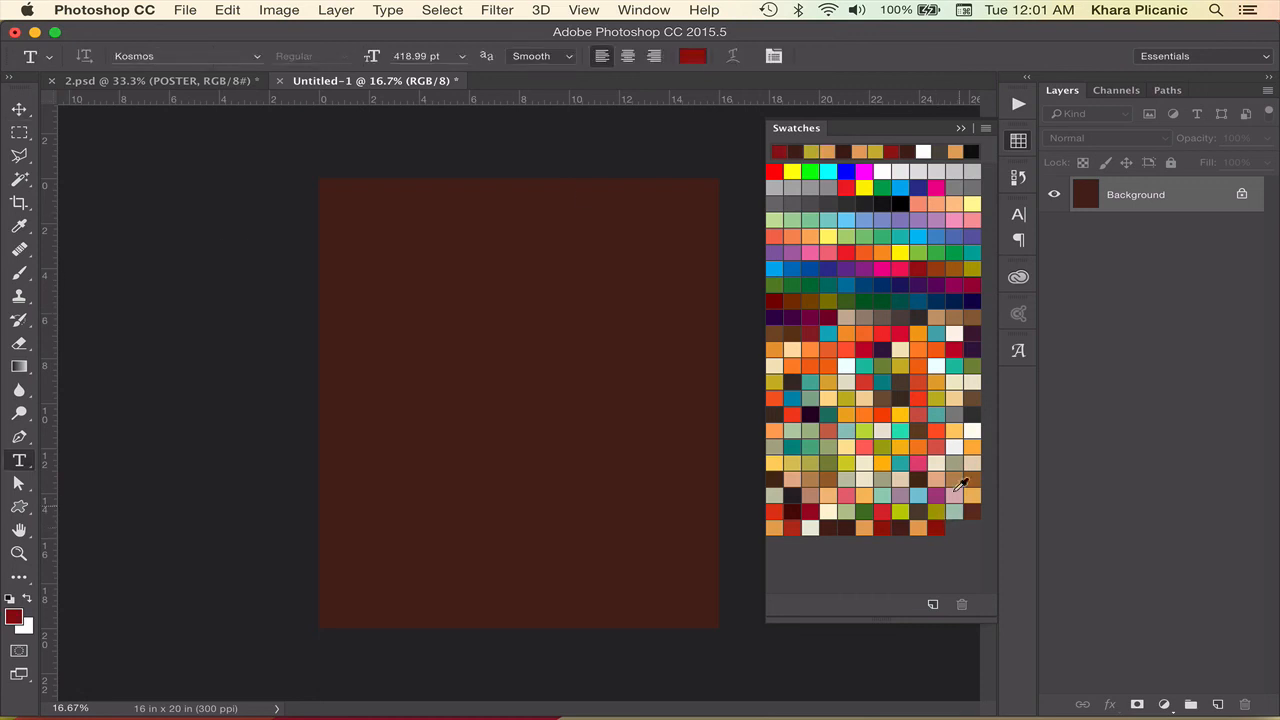
click(415, 268)
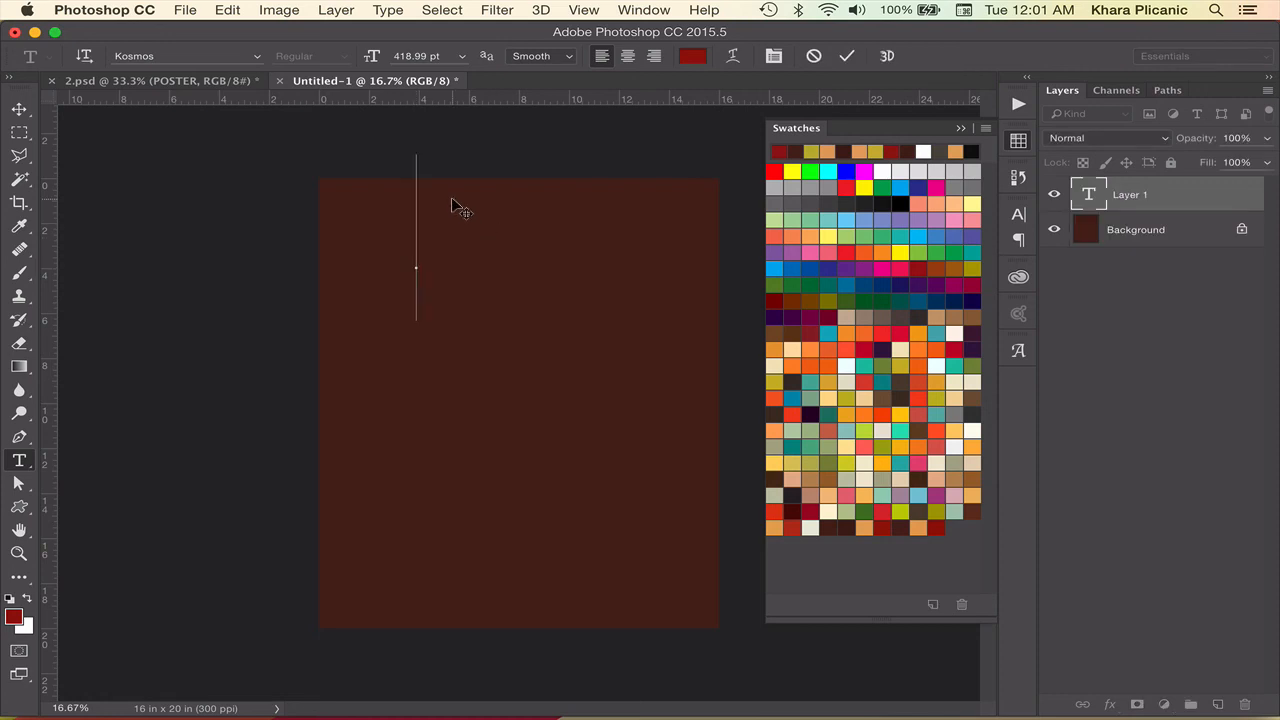
text(HA)
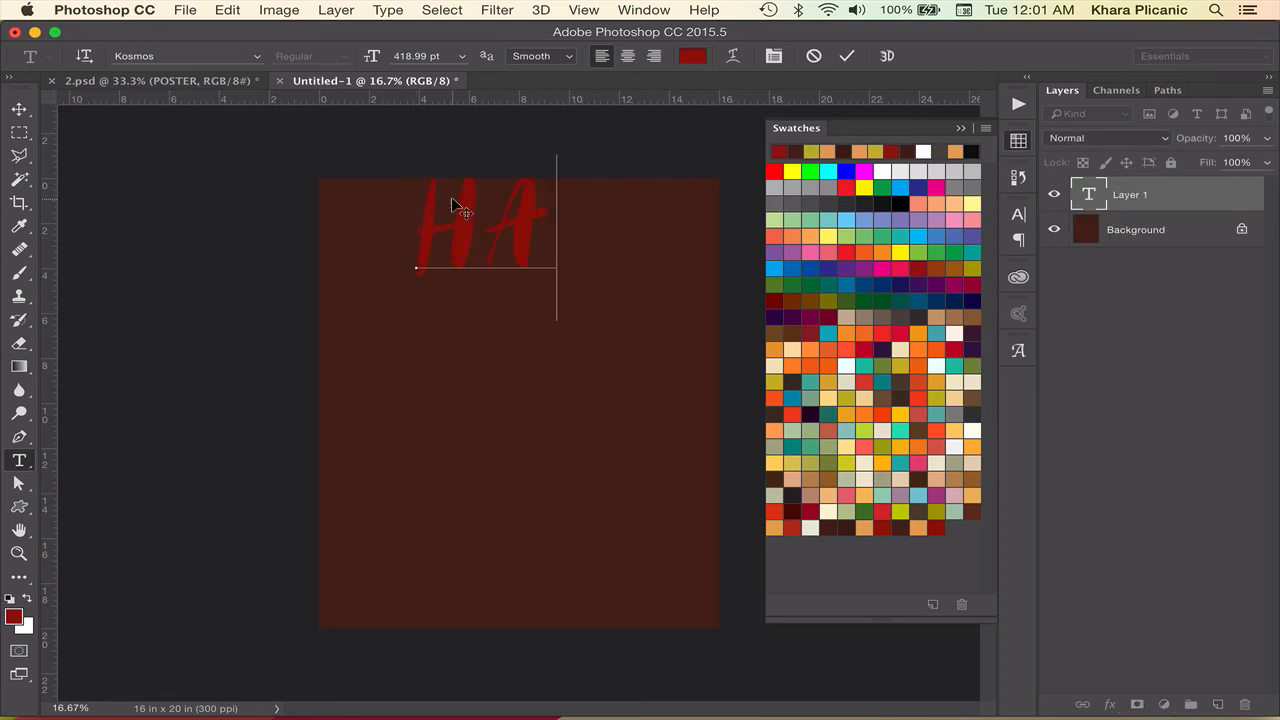
key(BackSpace)
key(BackSpace)
text(happy)
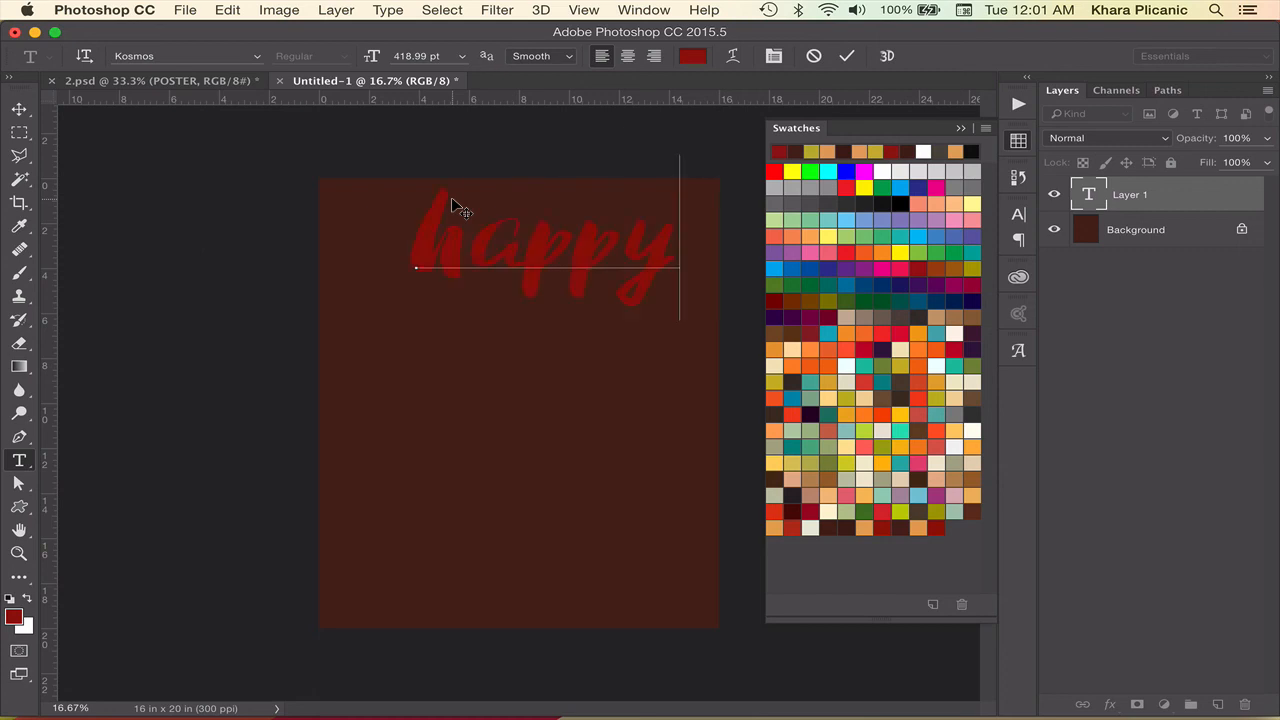
click(846, 55)
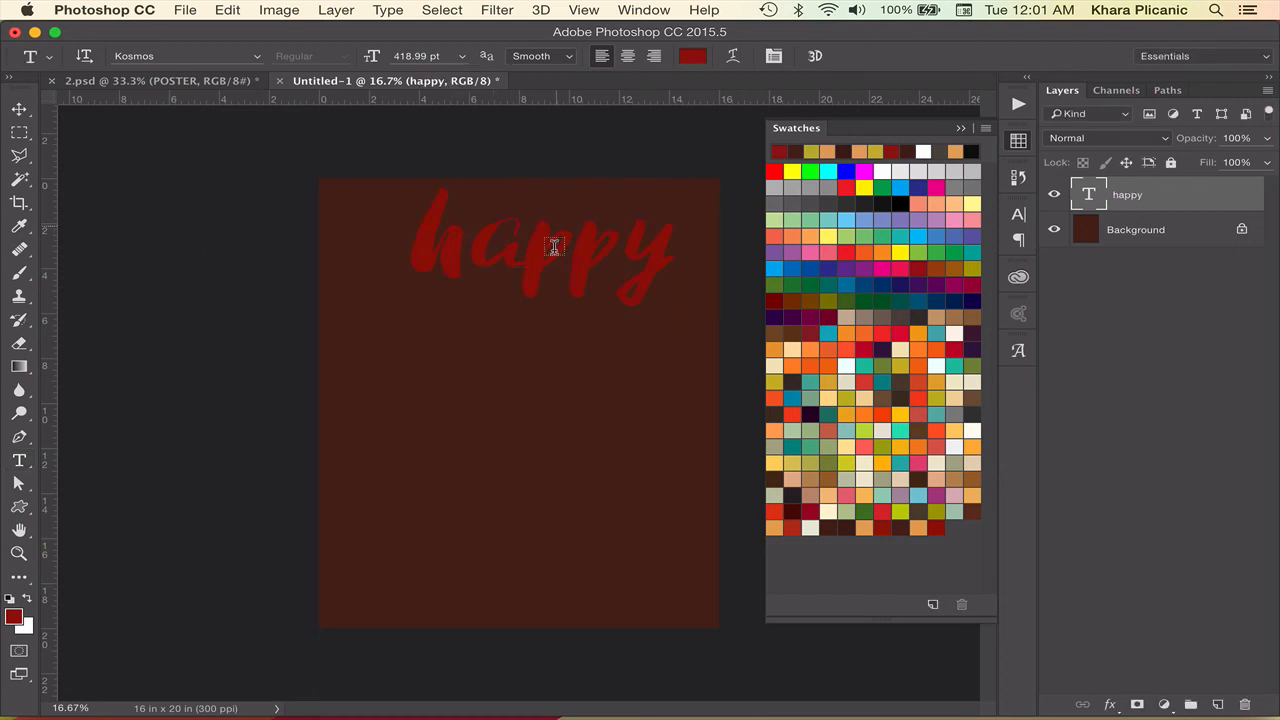
Center the "happy" text near the top of the page and place a duplicate directly below it.
key(v)
drag(549, 257, 553, 384)
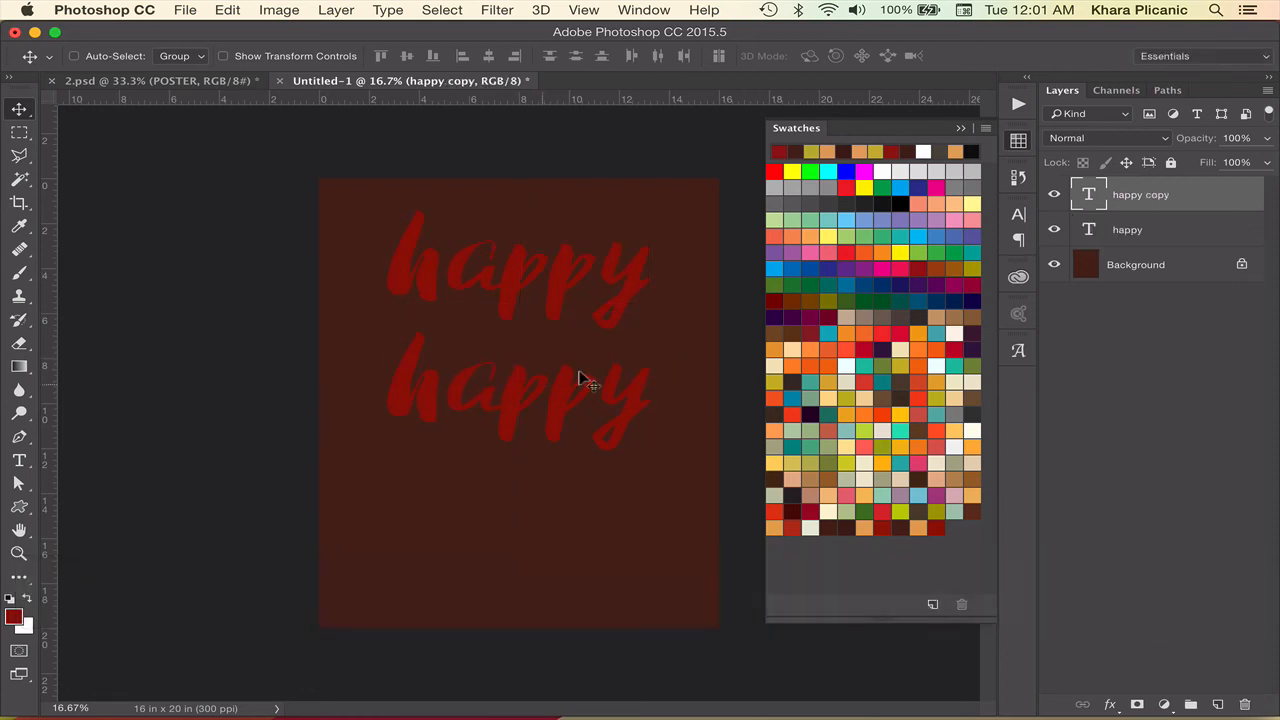
Change the lower duplicate's text to "holidays" and recolor it olive yellow.
key(t)
click(572, 372)
key(super+a)
text(holiday)
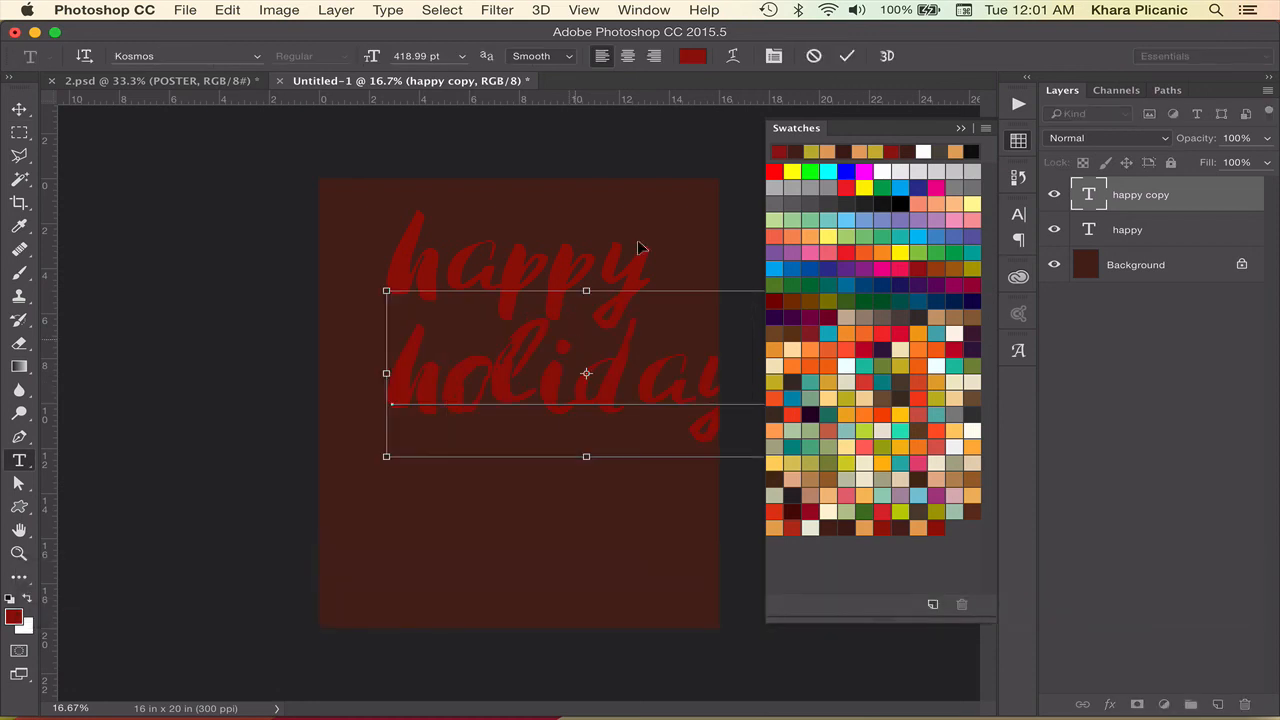
key(super+a)
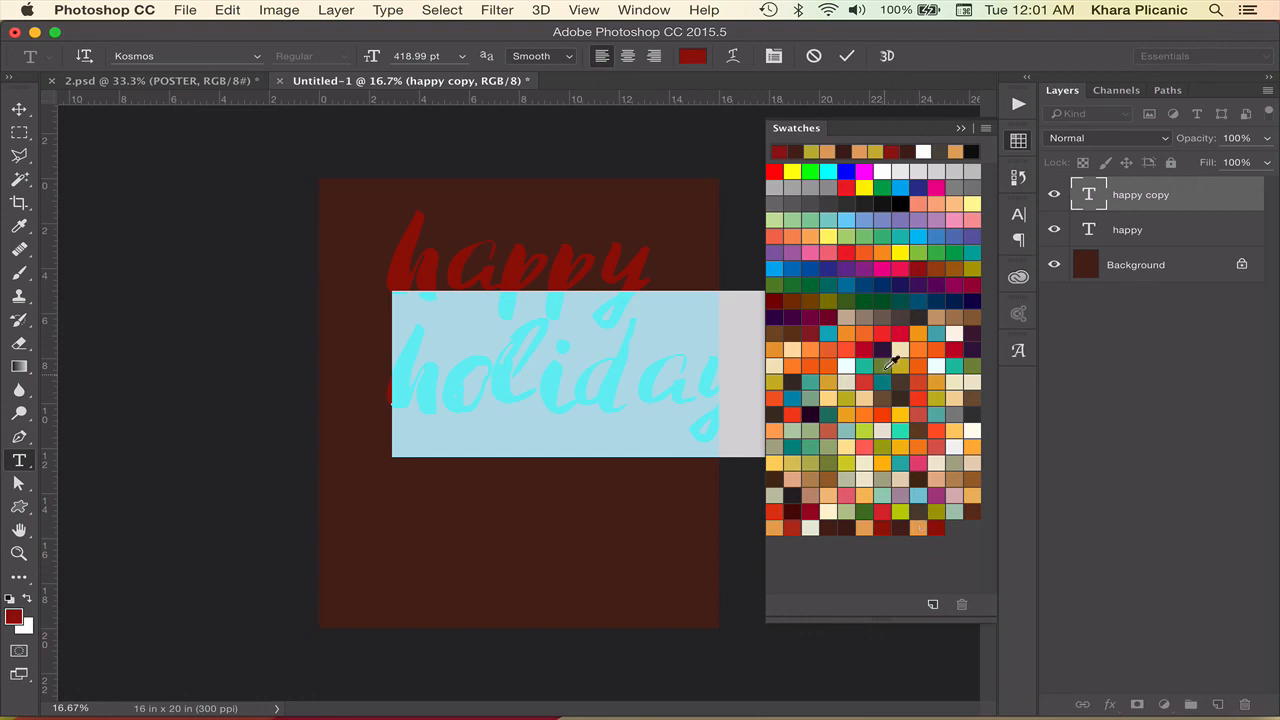
click(851, 396)
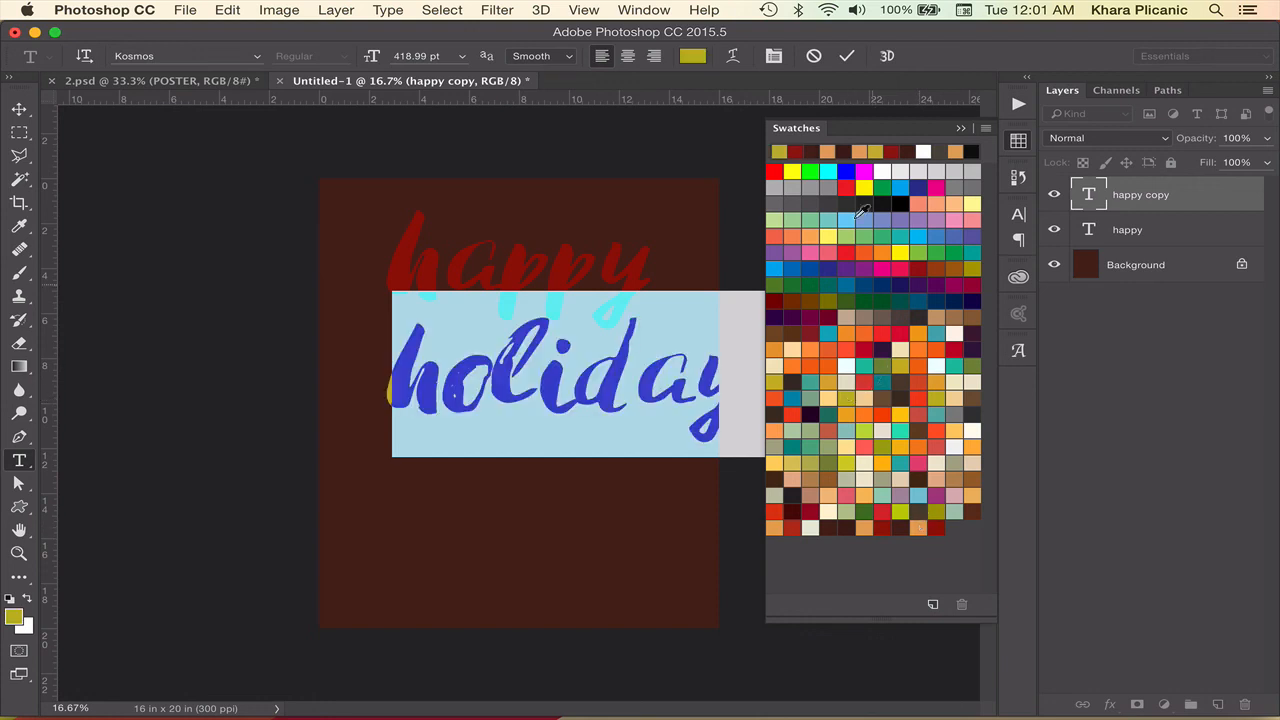
click(846, 56)
Place a duplicate of the "holidays" line below it and change the copy's text to "to you".
key(v)
drag(620, 383, 598, 483)
key(t)
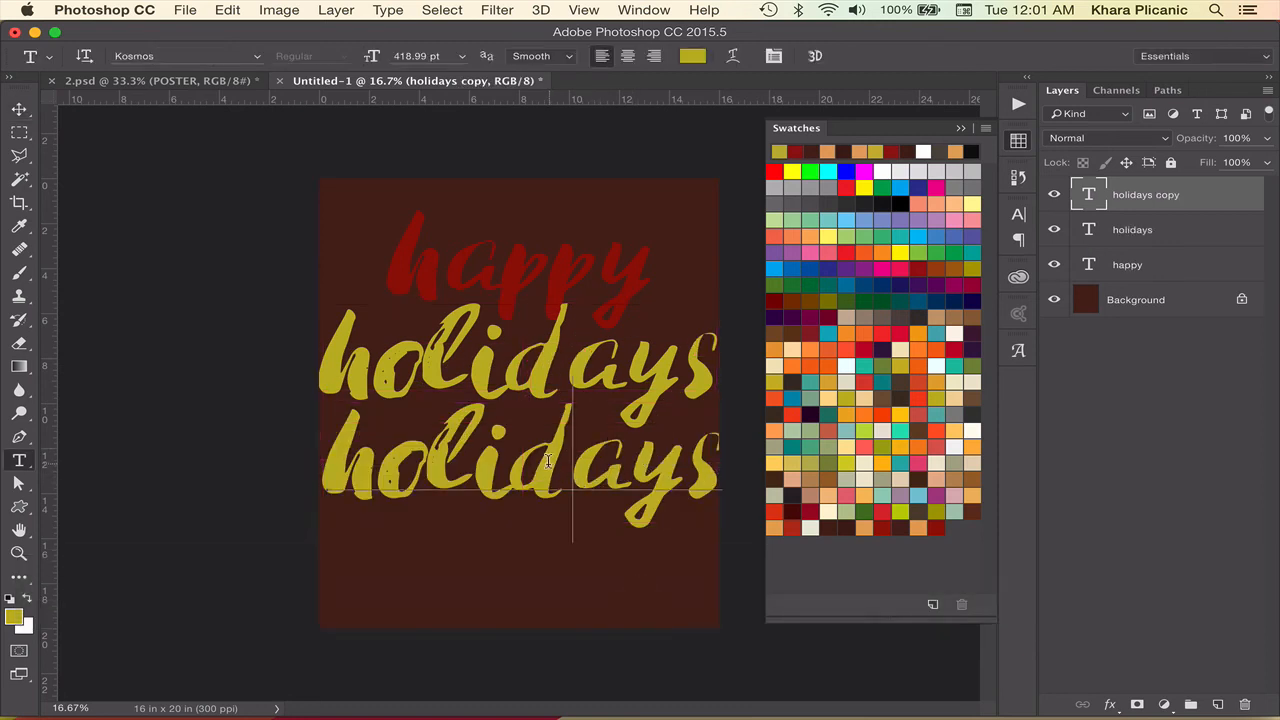
click(576, 434)
key(super+a)
text(to you)
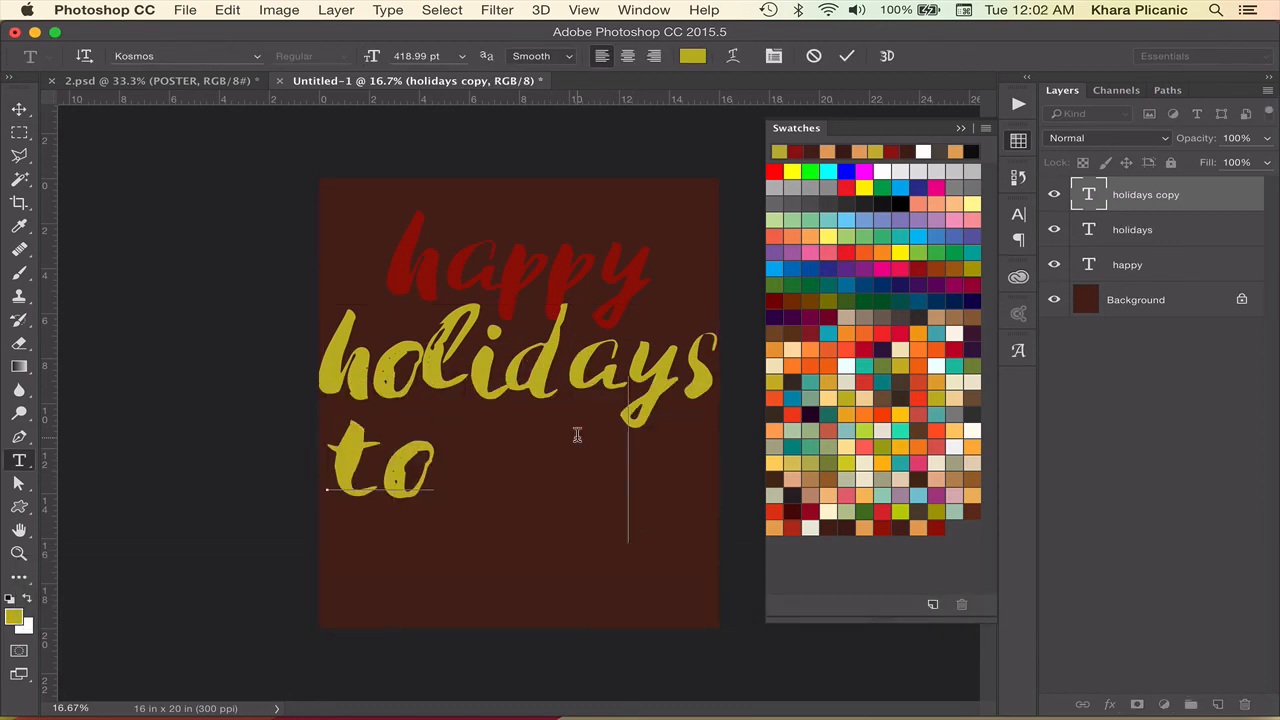
click(846, 56)
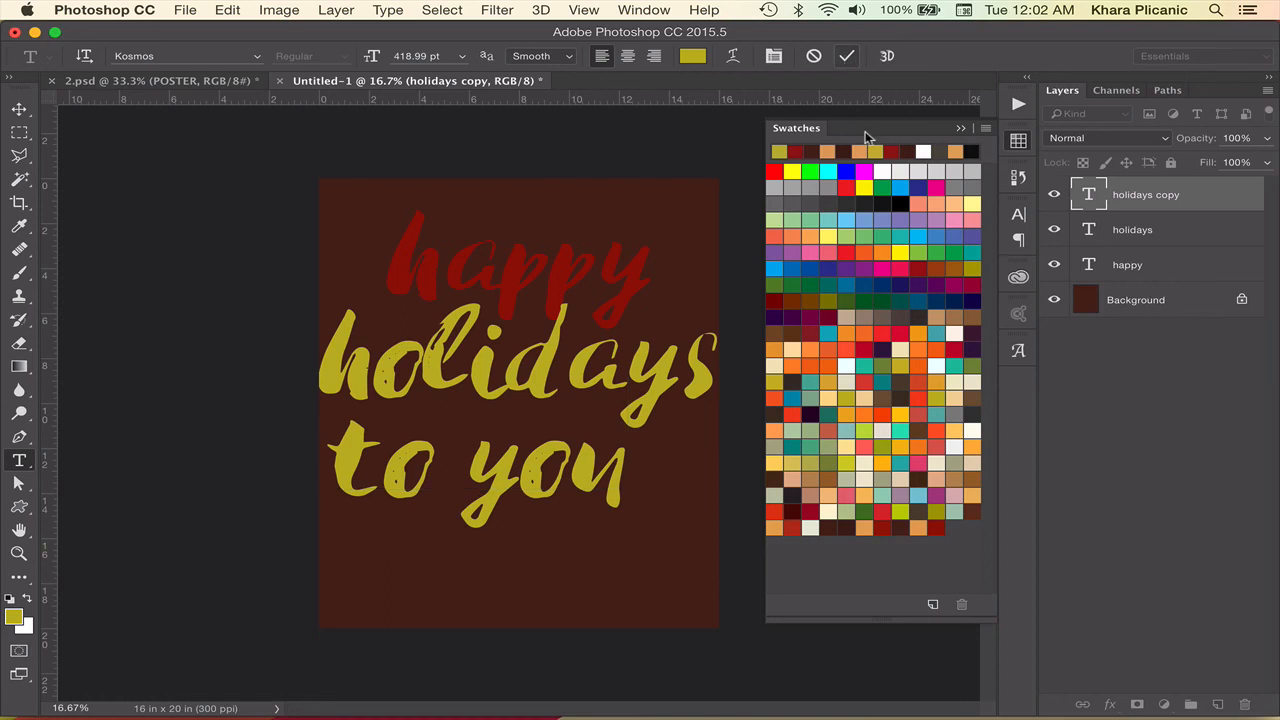
Recolor the "to you" line light orange and move it up beneath "holidays", roughly centered on the page.
click(938, 476)
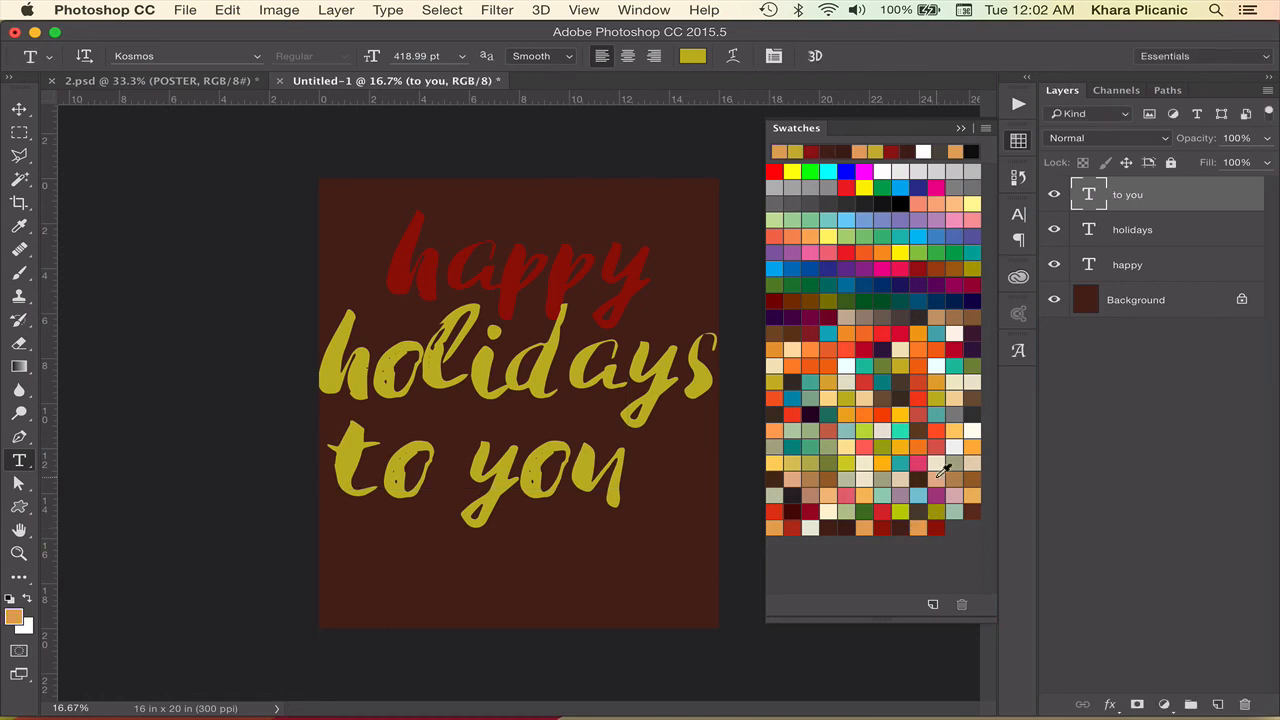
key(alt+BackSpace)
key(v)
drag(583, 487, 628, 452)
Tighten the spacing between the three lines, shifting "holidays" and "to you" up so the lettering overlaps.
click(1133, 230)
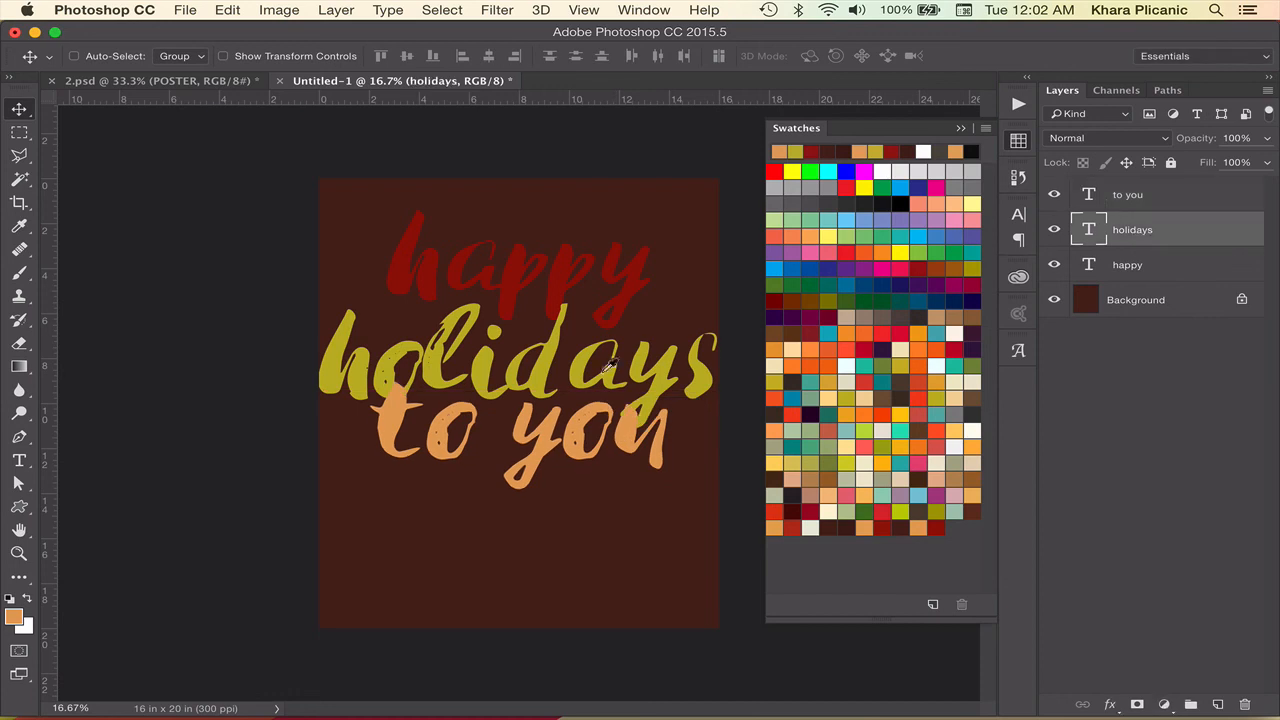
drag(622, 364, 671, 366)
click(1122, 266)
key(Up)
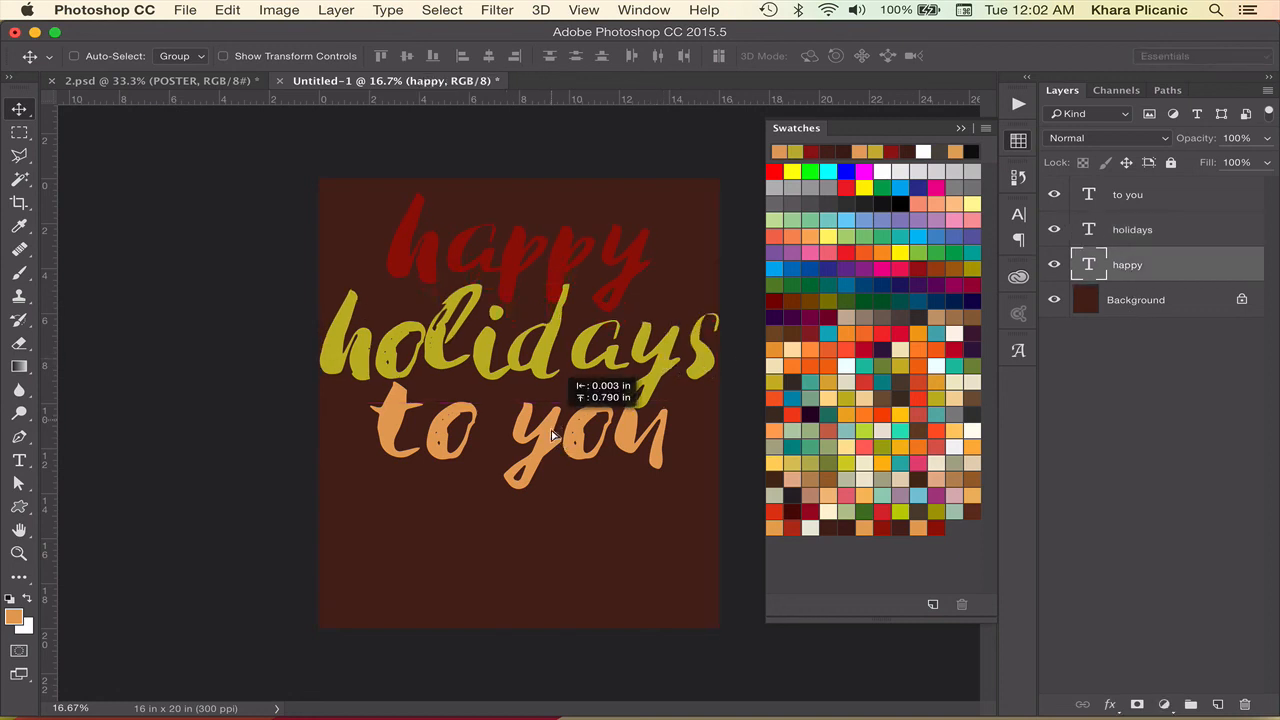
click(1133, 197)
drag(662, 442, 680, 420)
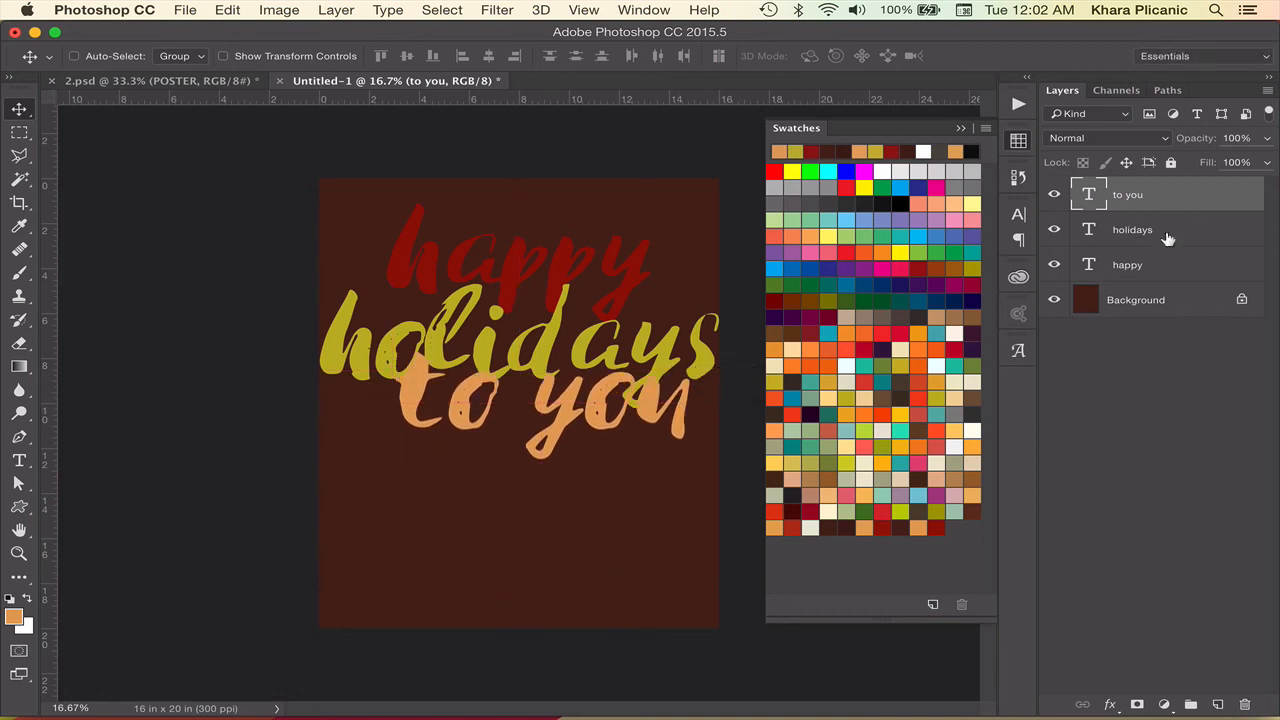
Stagger the lettering by shifting "happy" to the left and "to you" slightly to the right.
click(1143, 270)
drag(654, 285, 622, 298)
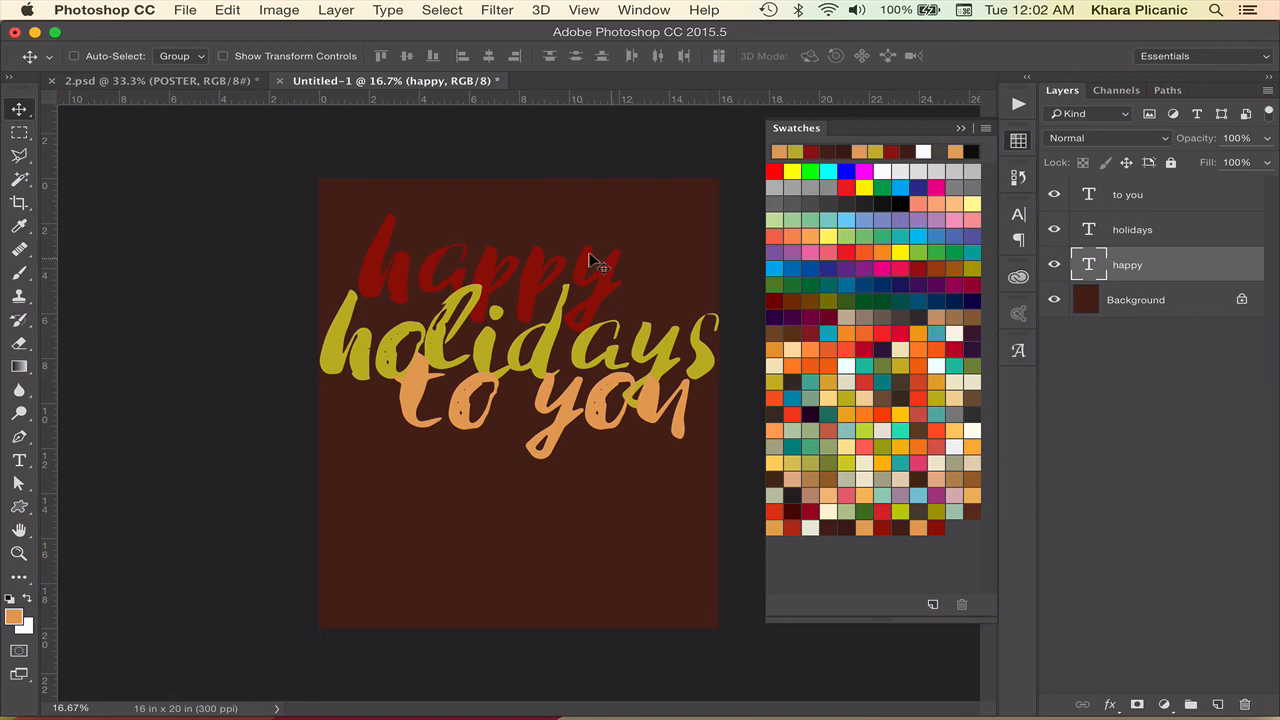
mouse_move(652, 404)
mouse_down()
mouse_move(672, 401)
mouse_move(654, 418)
mouse_move(668, 412)
mouse_up()
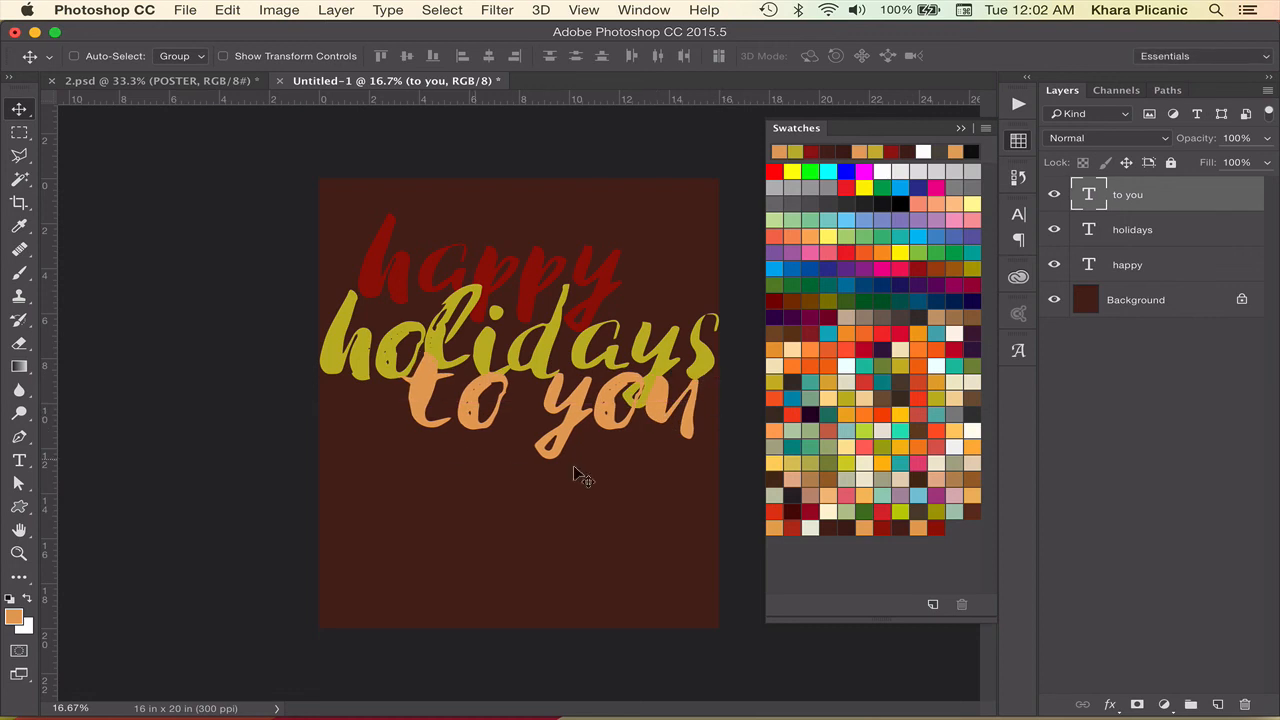
Scale the three text layers together to 84.61% about their center and move them down to the middle of the page.
shift+click(1155, 268)
key(super+t)
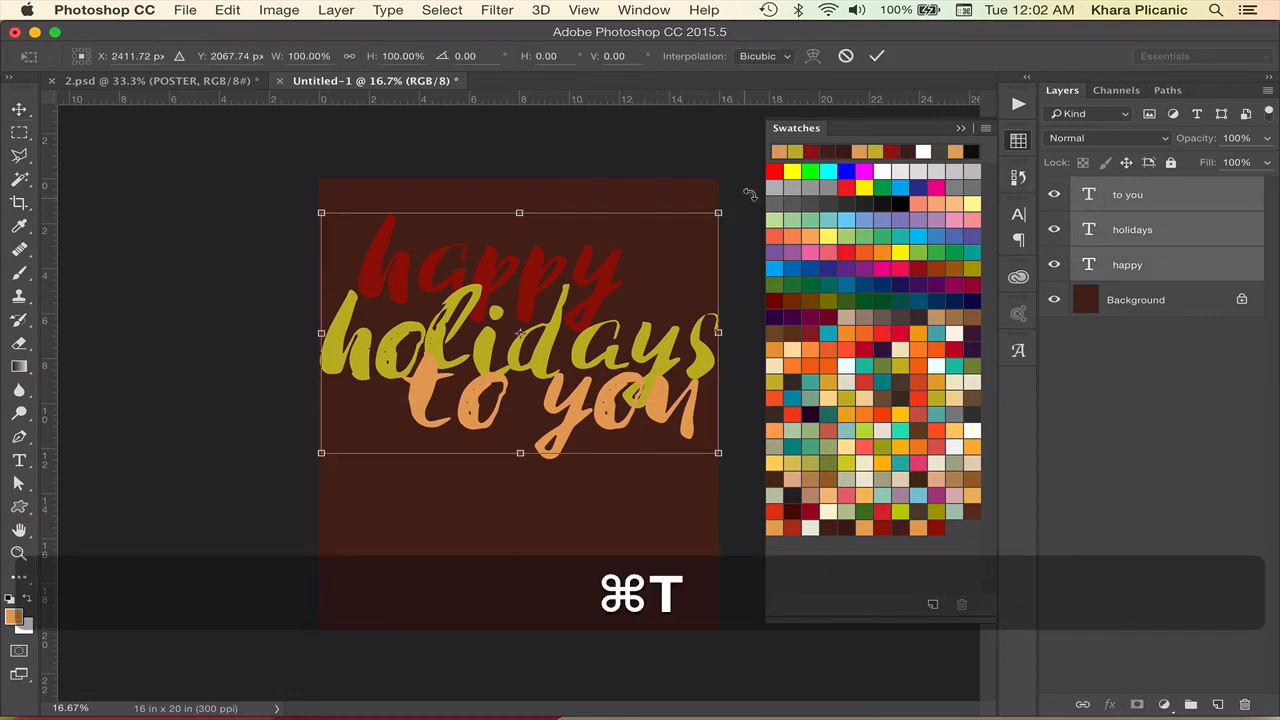
key(shift)
key(alt)
mouse_move(718, 213)
mouse_down()
mouse_move(706, 222)
mouse_move(732, 216)
mouse_up()
click(877, 57)
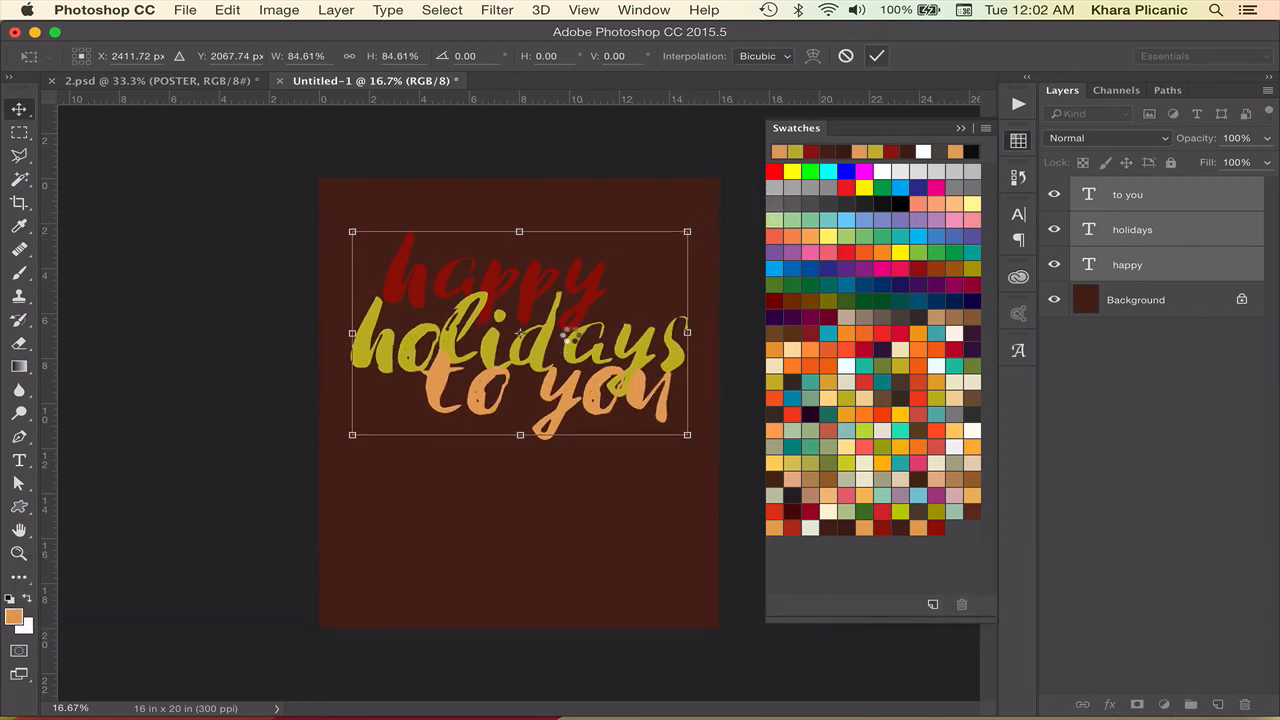
drag(565, 329, 562, 390)
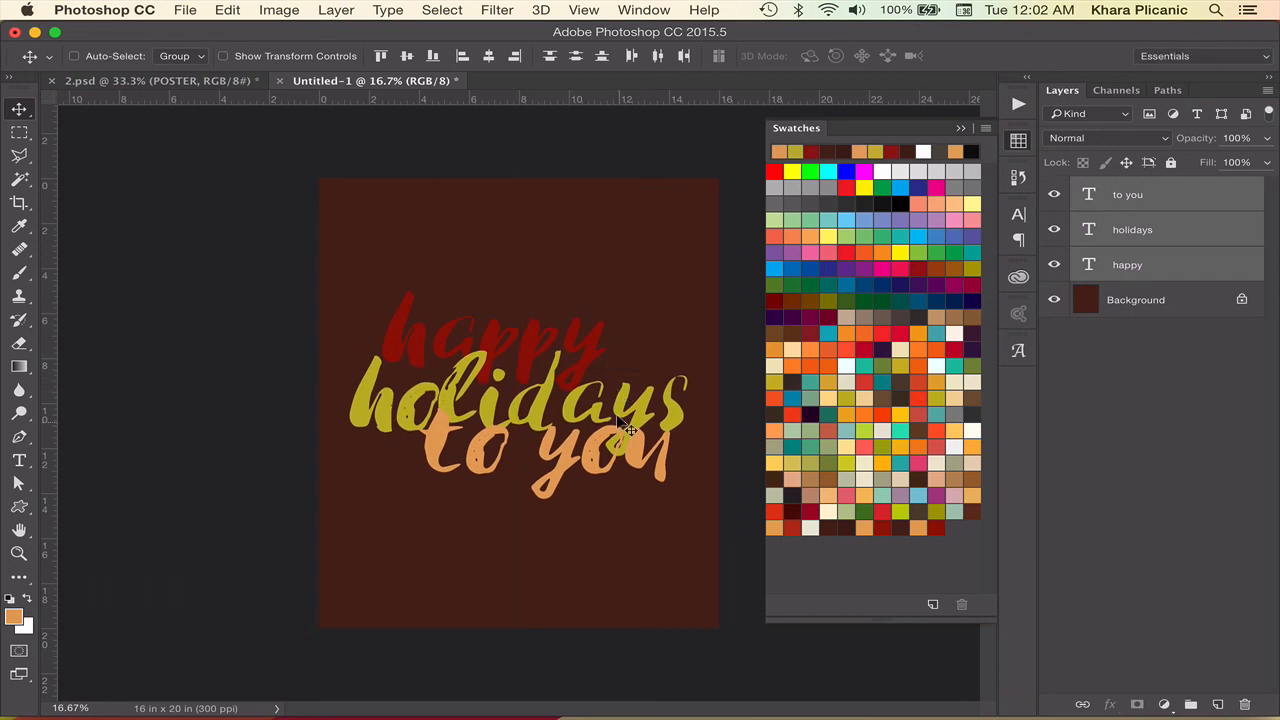
Save the lettering document as design2.psd.
key(super+shift+s)
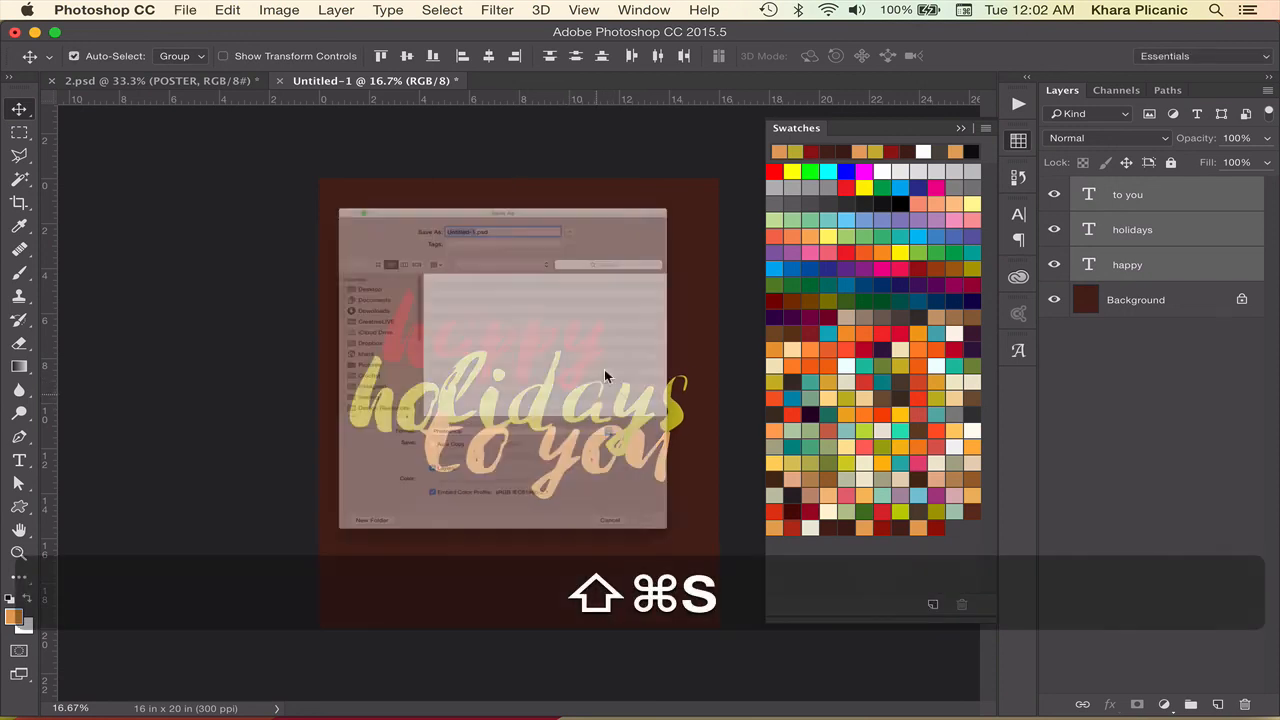
text(design2)
key(Return)
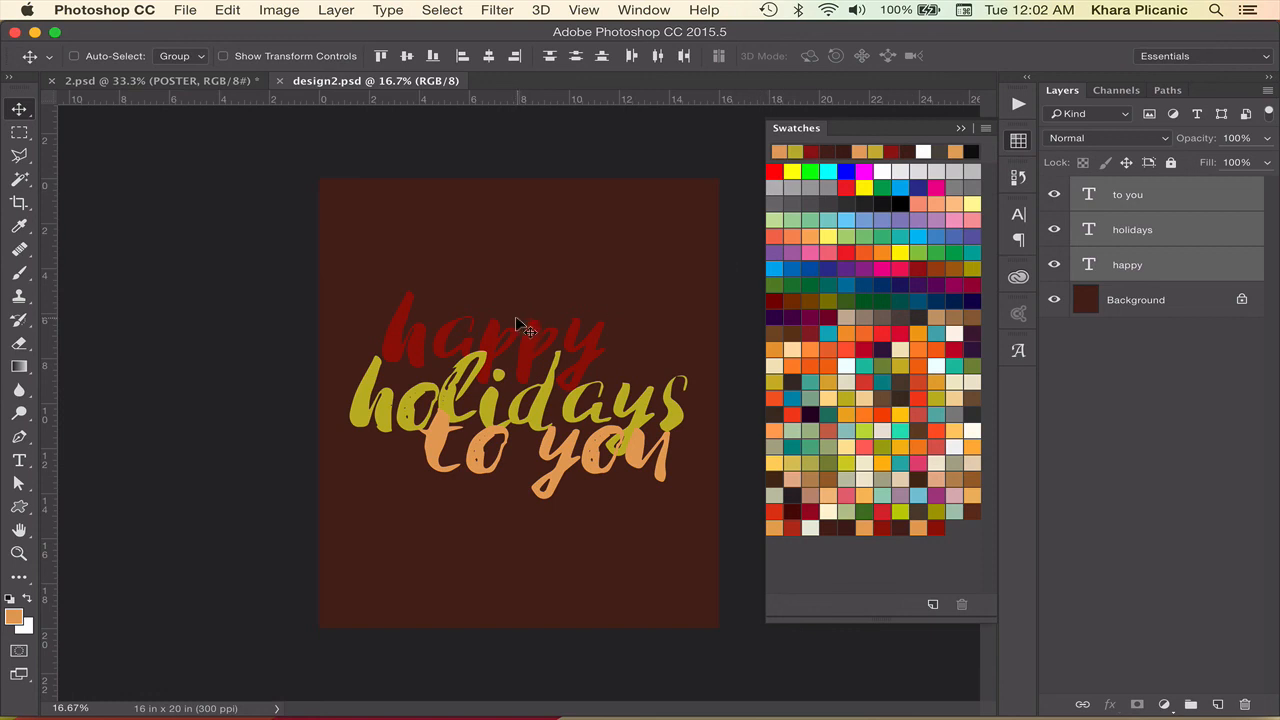
Copy the whole design2.psd canvas as merged artwork and close the document.
key(cmd+a)
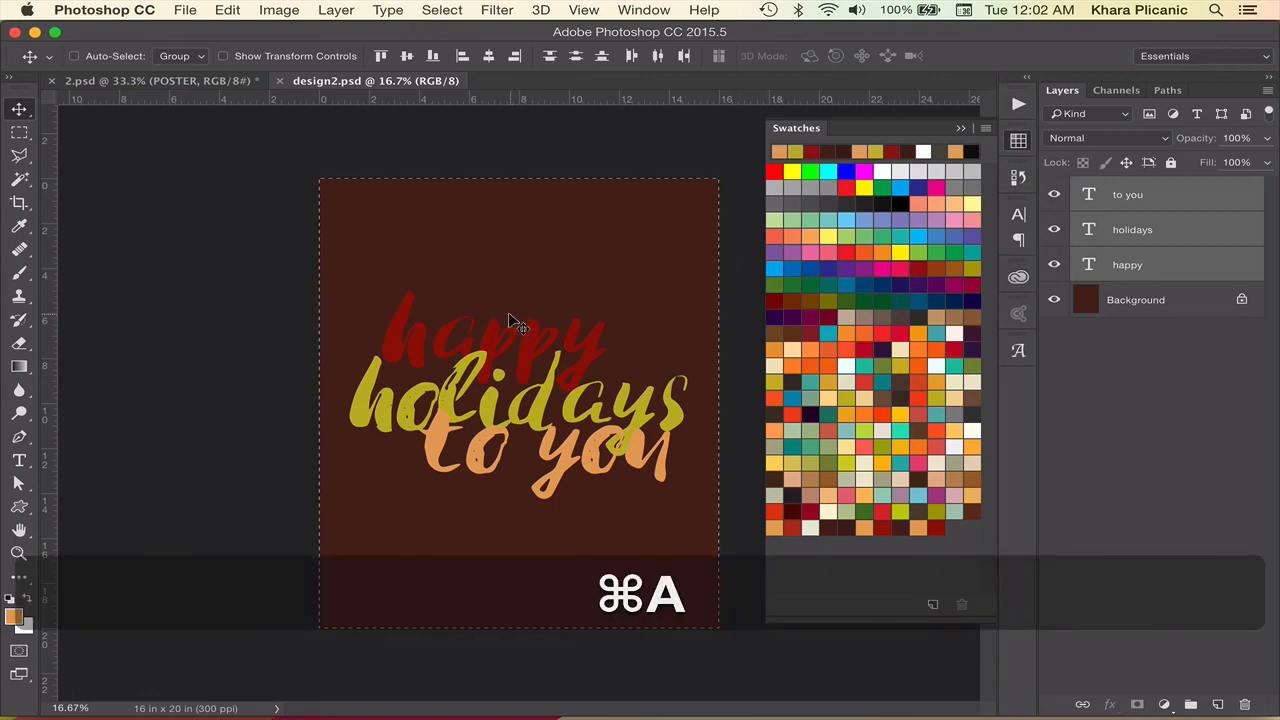
click(227, 10)
click(270, 157)
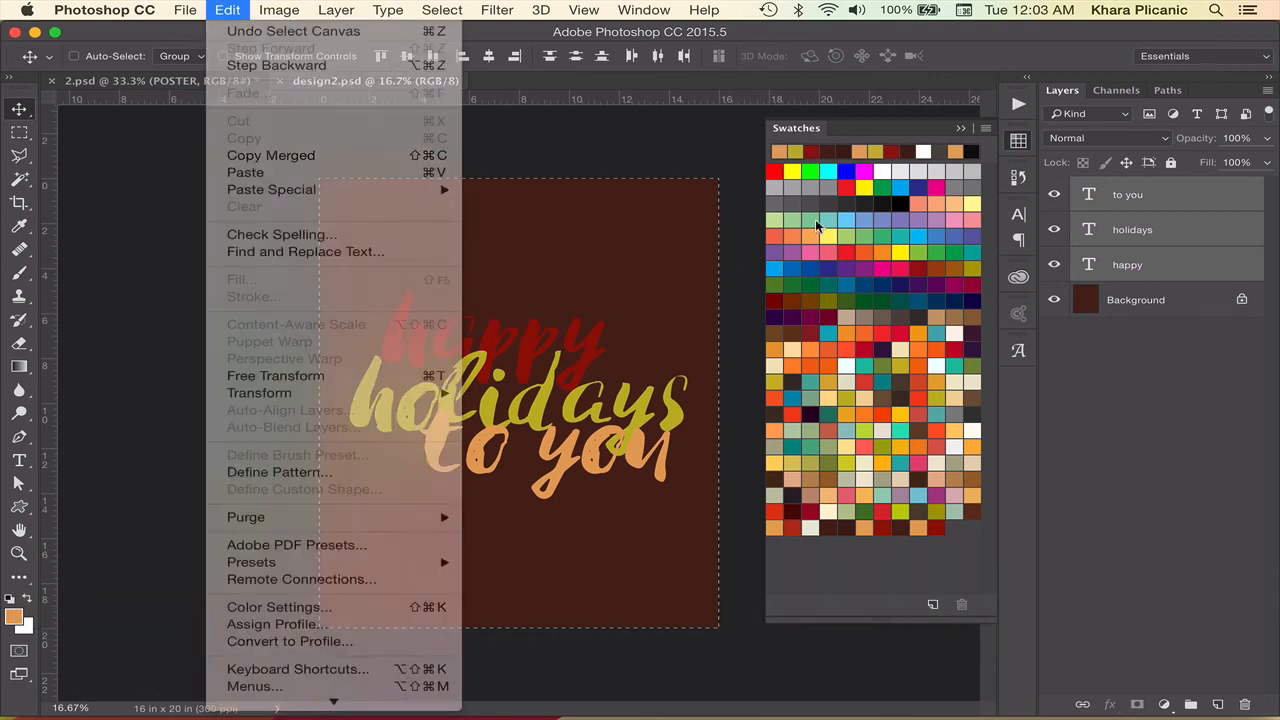
key(super+w)
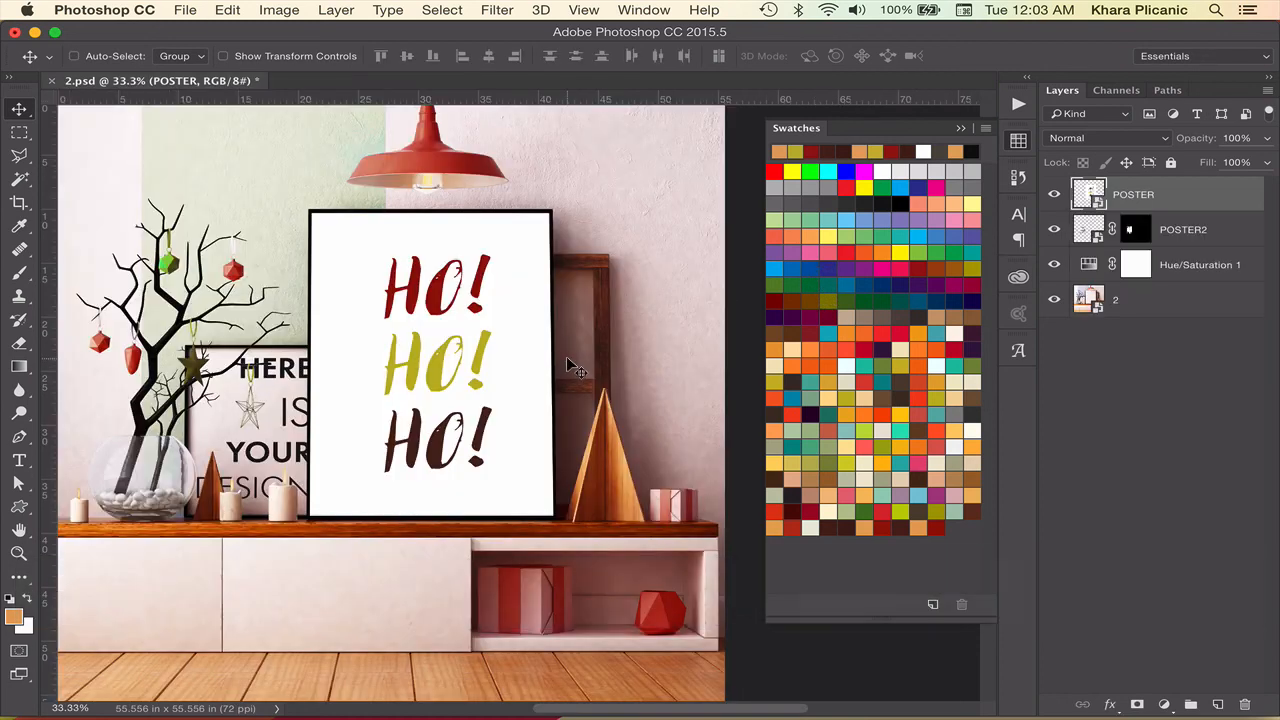
Open the POSTER2 smart object's contents, hide the ROSTER layer and paste the copied design above it.
double_click(1100, 238)
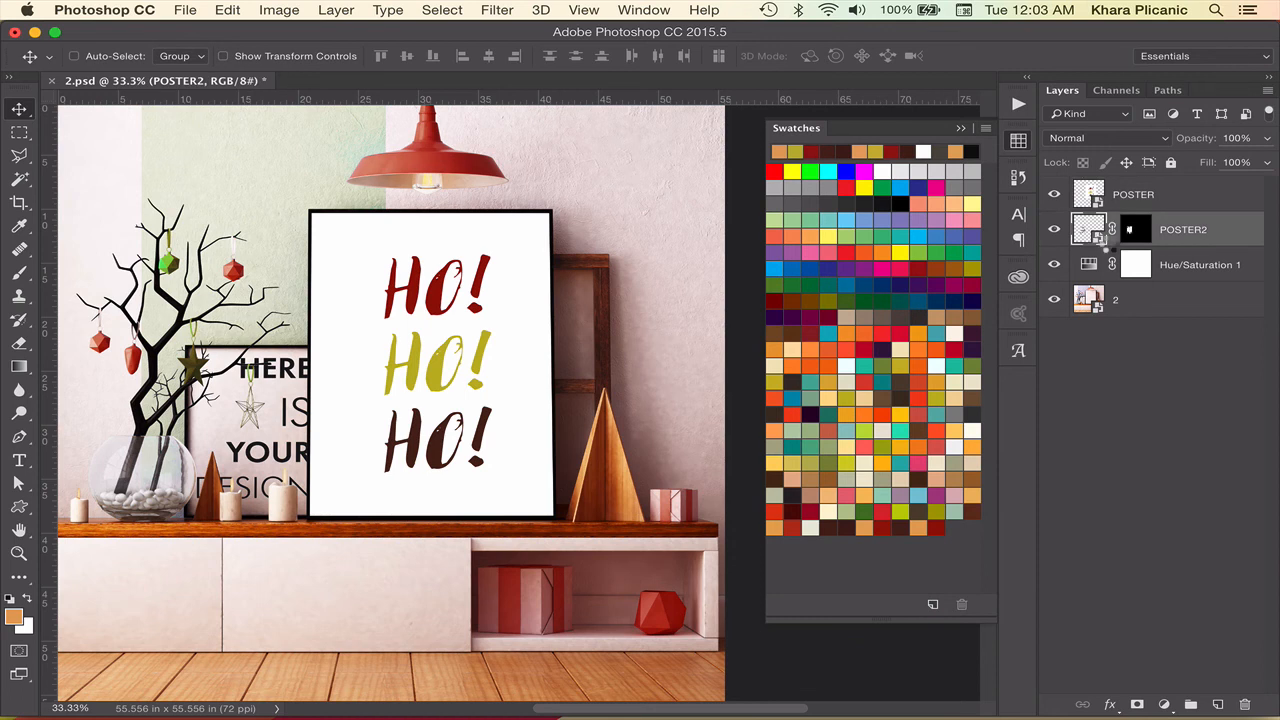
click(1054, 196)
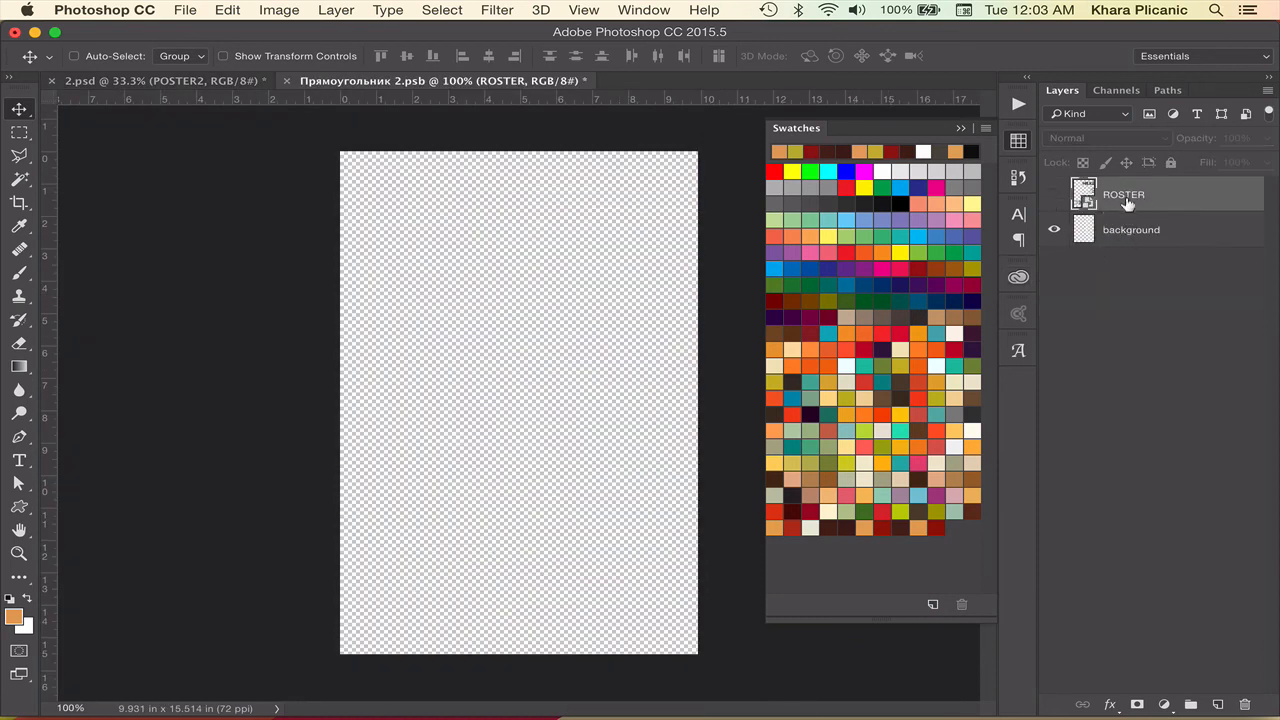
key(shift+super+v)
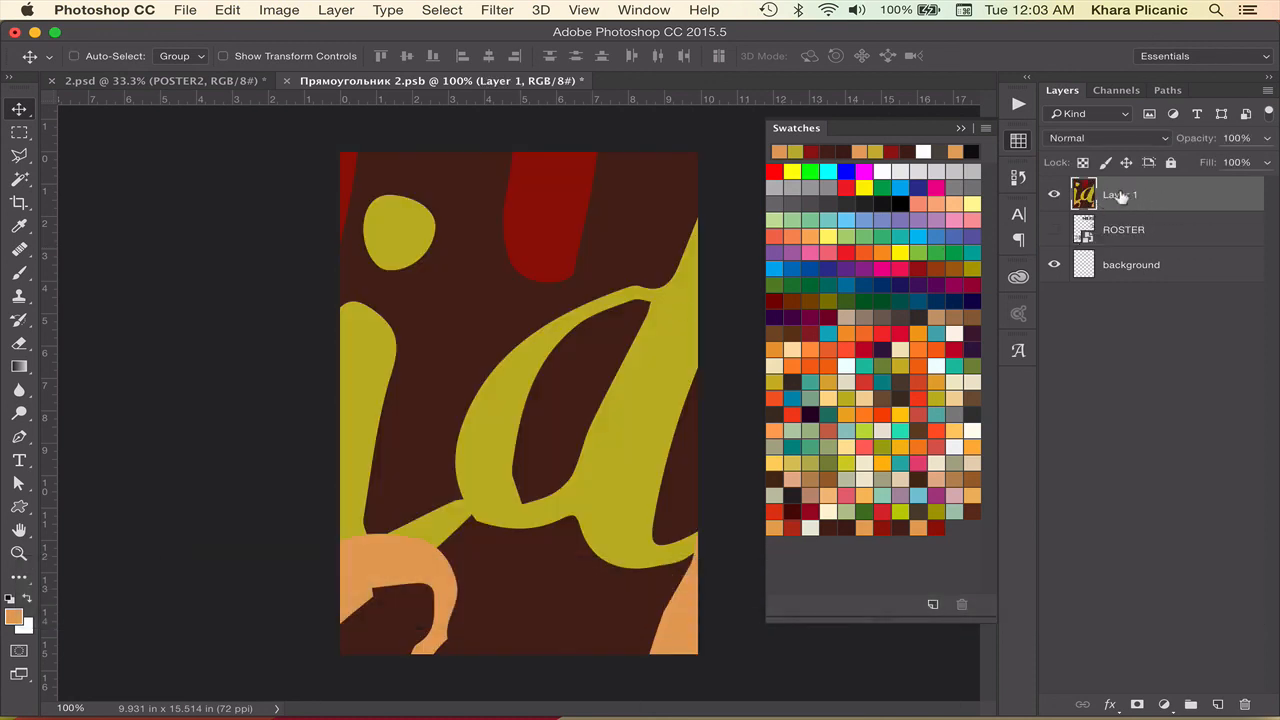
Scale the pasted design about its center to about 14.94% so it spans the poster's full width.
key(super+t)
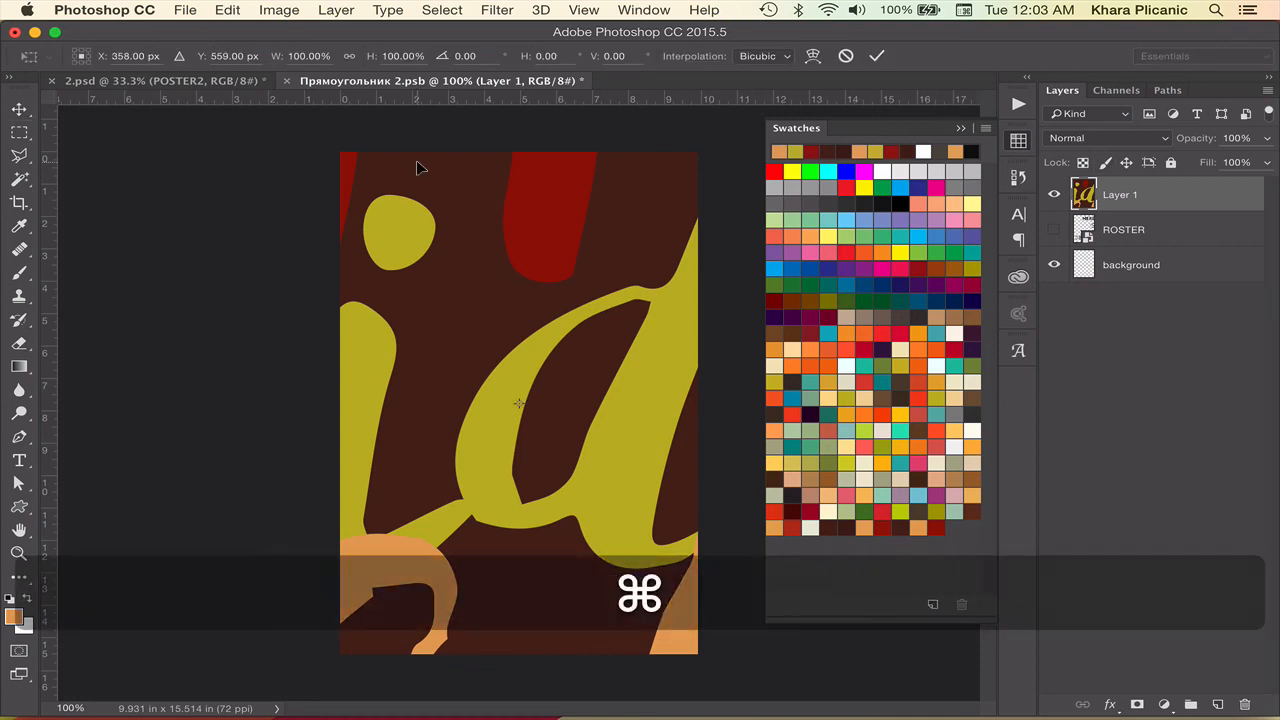
key(super+minus)
key(super+minus)
key(super+minus)
key(super+minus)
key(super+minus)
drag(331, 190, 526, 340)
key(super+equal)
key(super+equal)
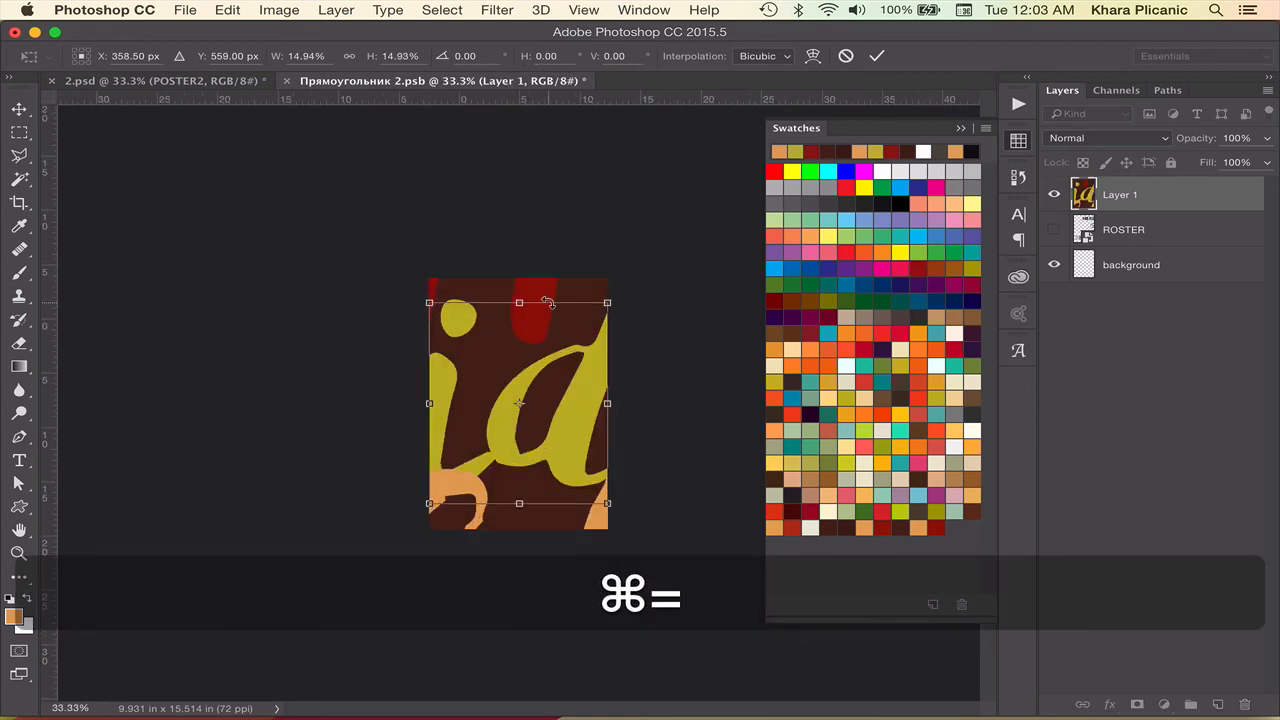
key(super+equal)
key(super+equal)
key(super+equal)
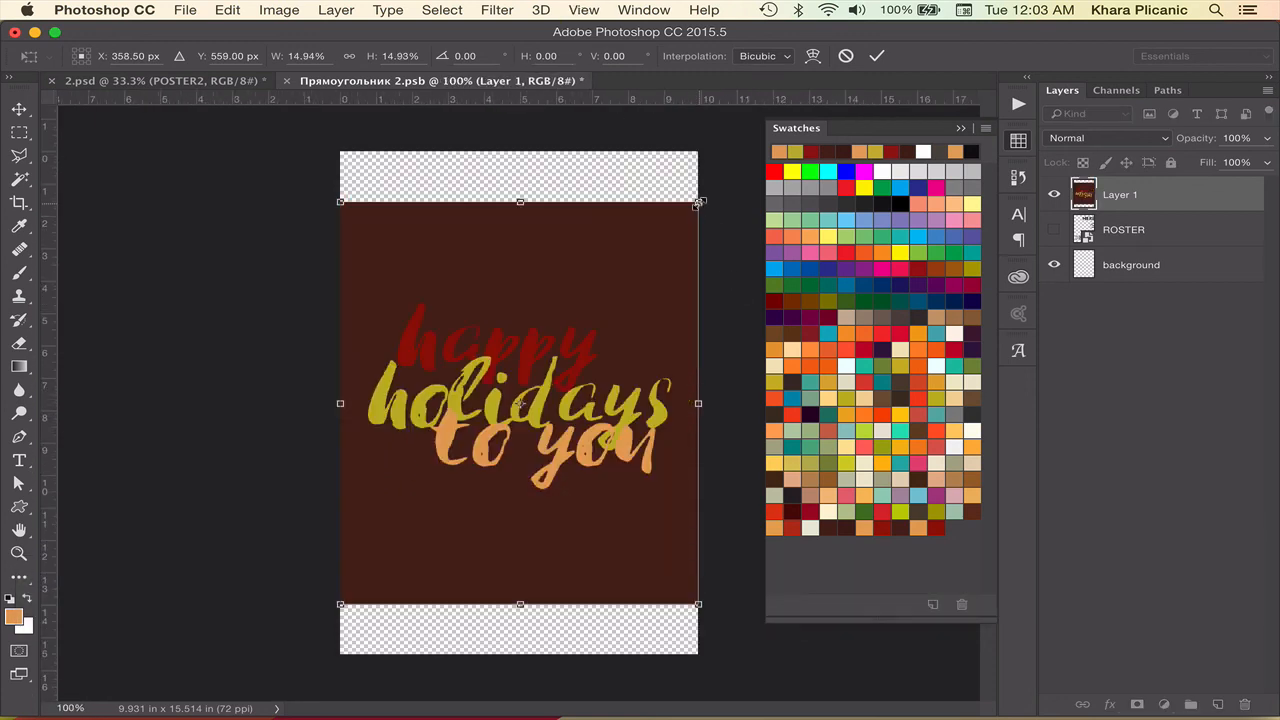
click(876, 57)
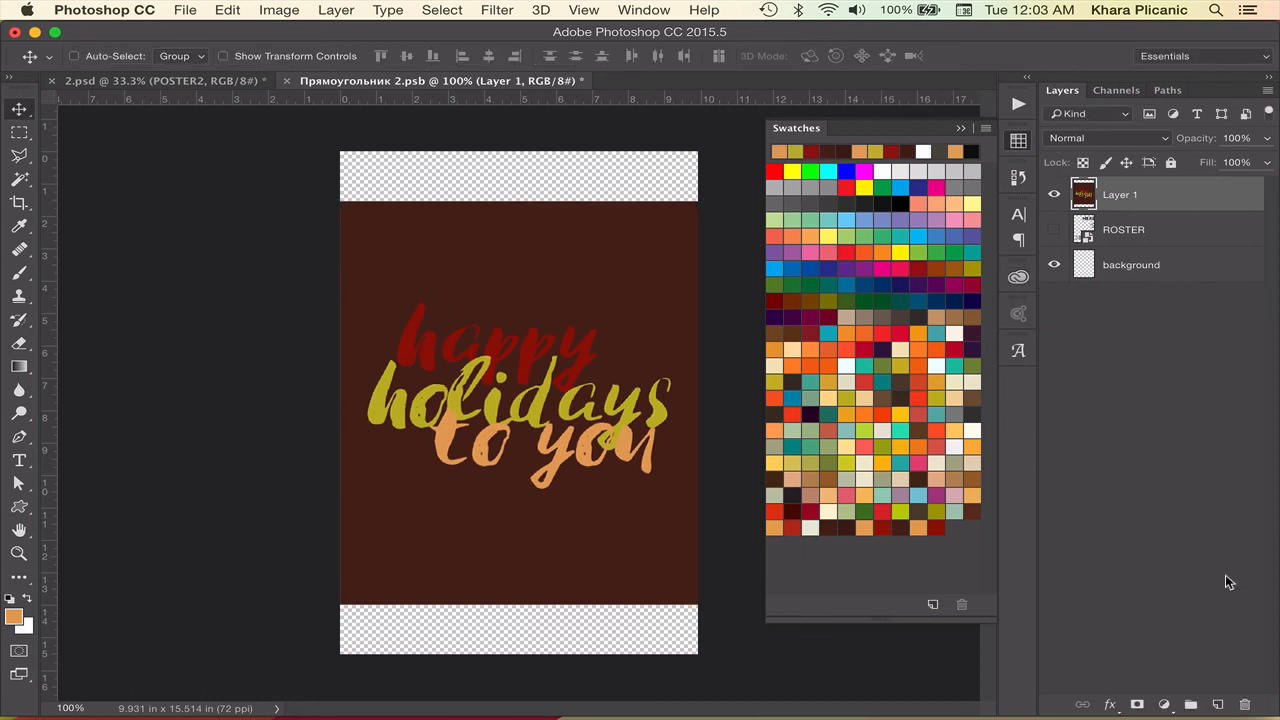
Add a layer beneath the design filled with dark brown, and save and close the smart object.
super+click(1217, 704)
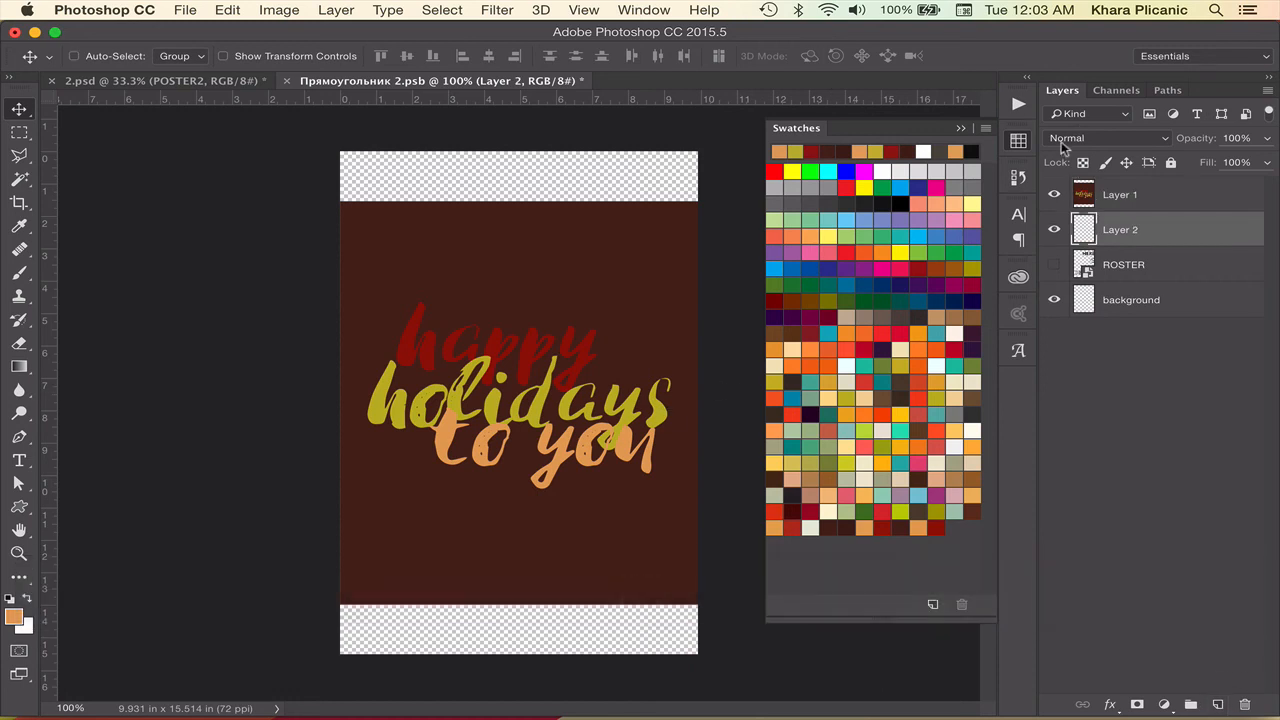
click(868, 424)
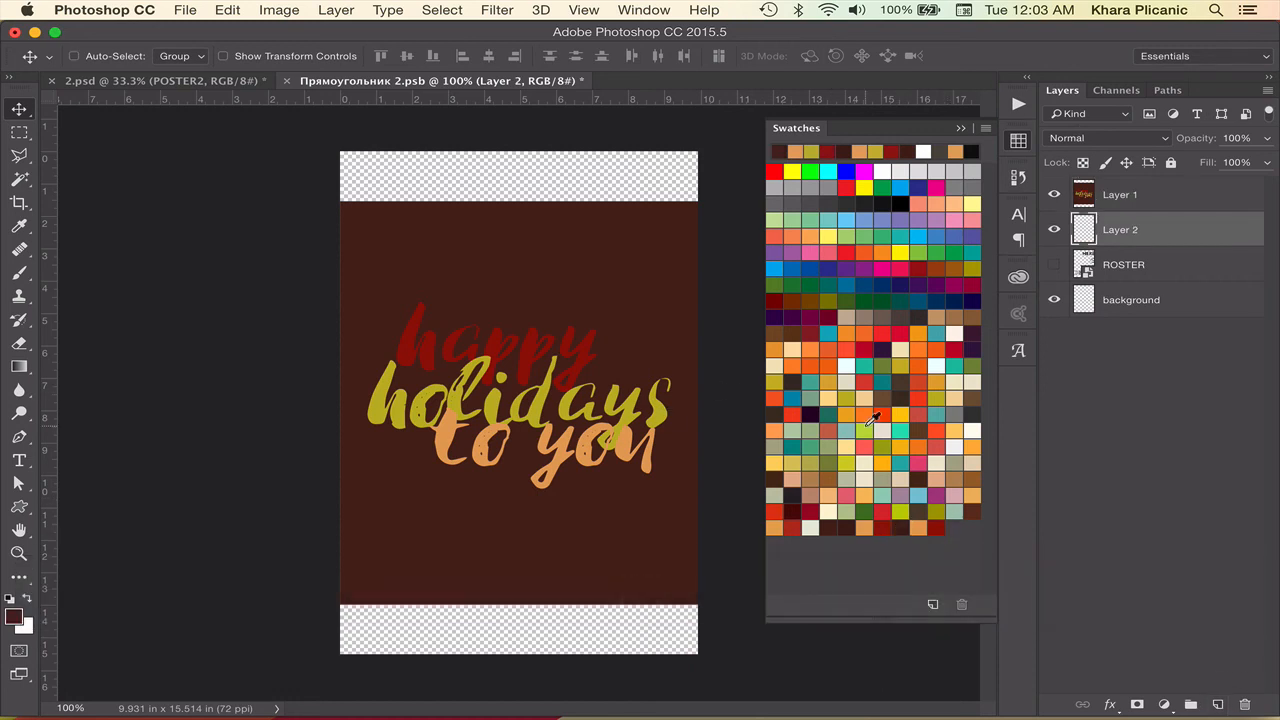
key(alt+BackSpace)
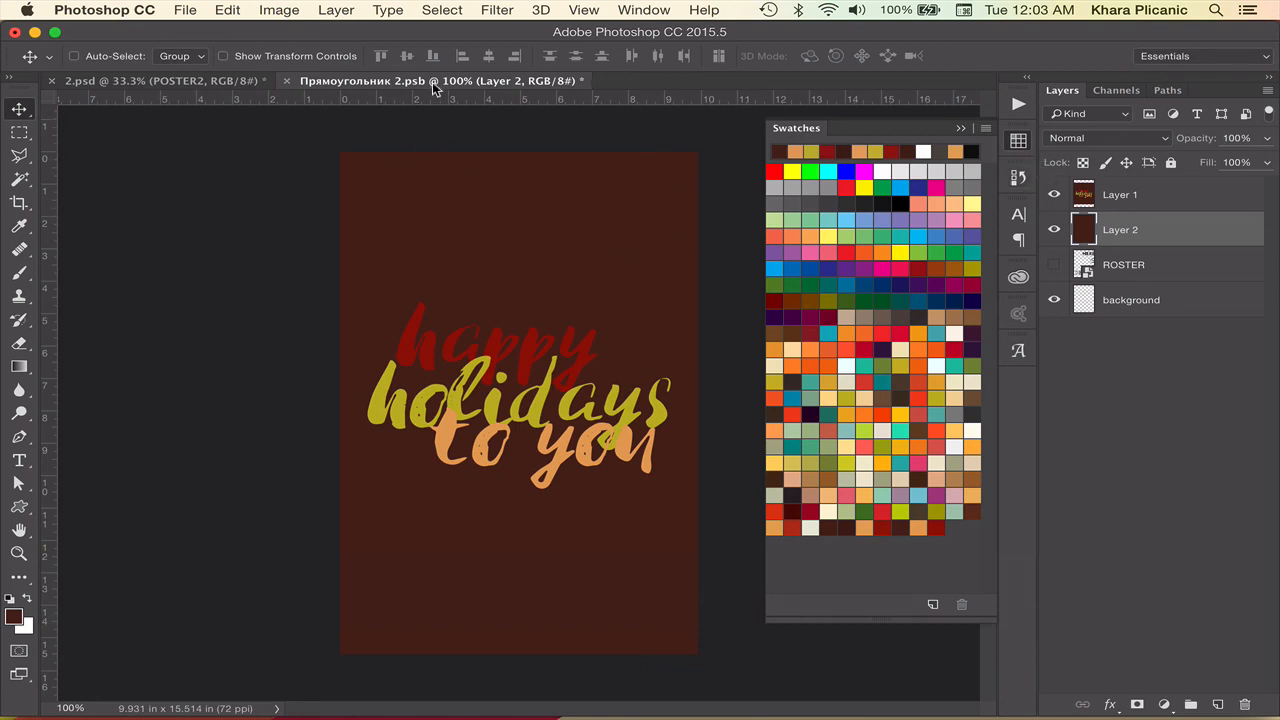
key(super+s)
key(super+w)
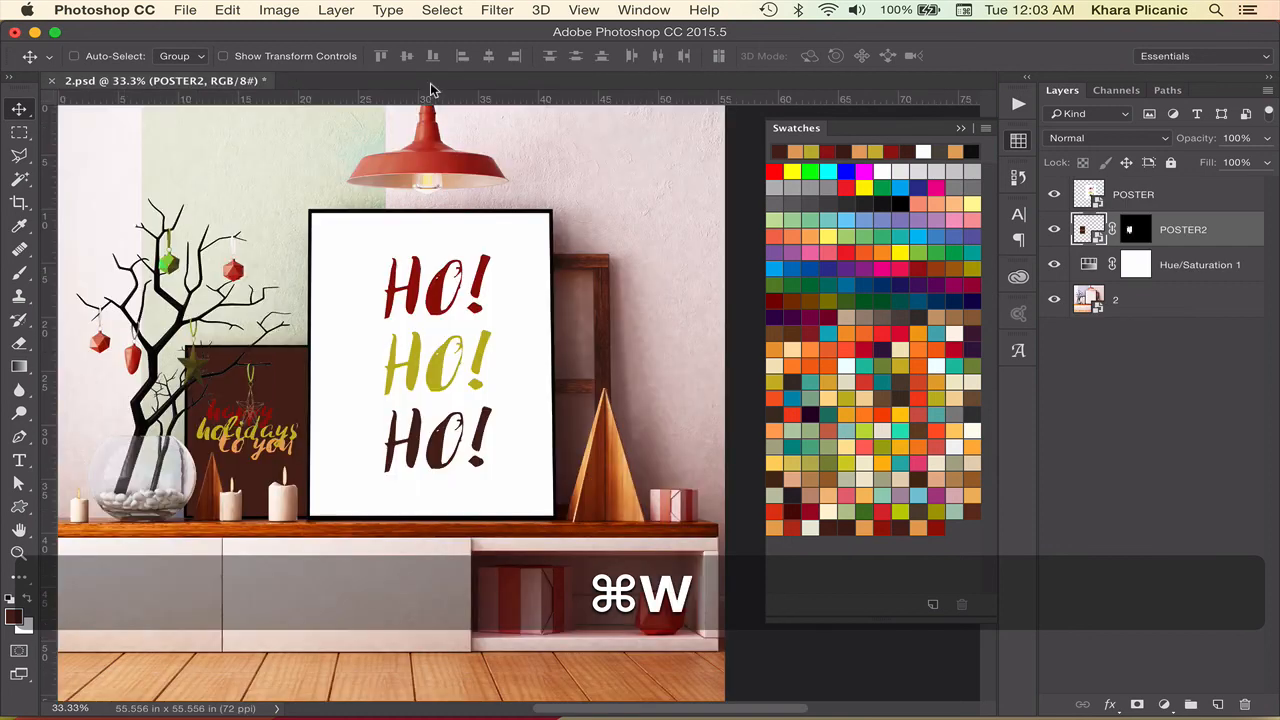